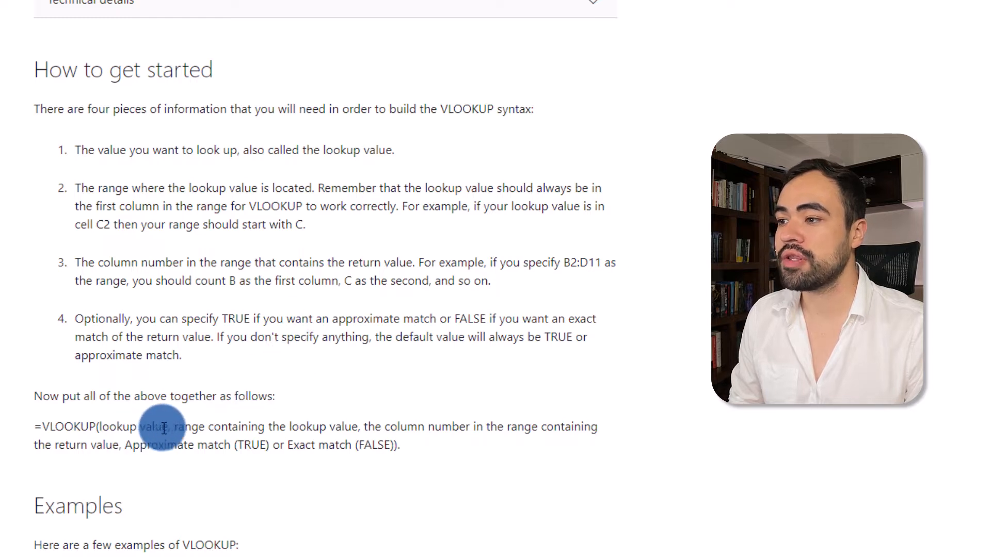
- Read the four VLOOKUP arguments in the help page's syntax line, from lookup value to approximate or exact match
drag(169, 428, 101, 429)
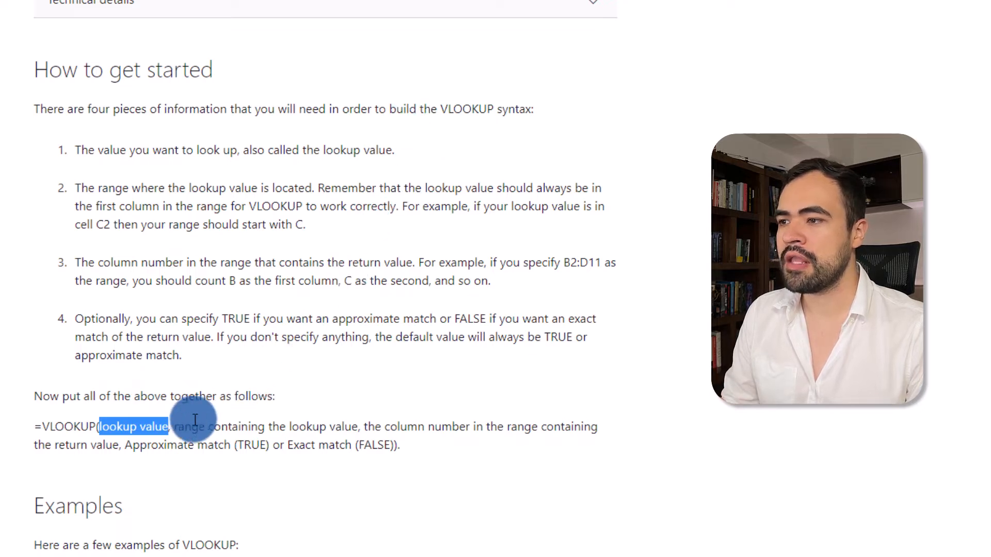
drag(174, 428, 355, 419)
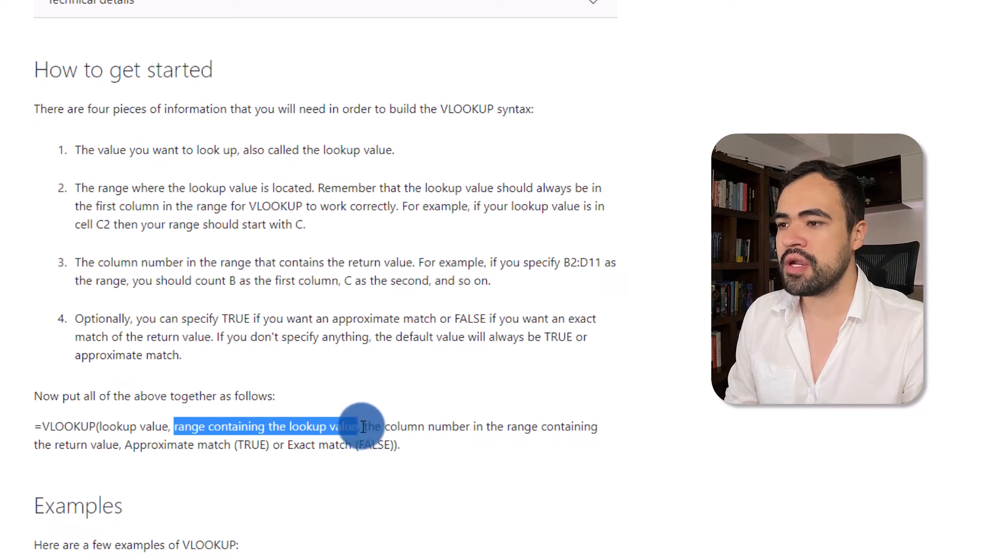
drag(363, 427, 124, 445)
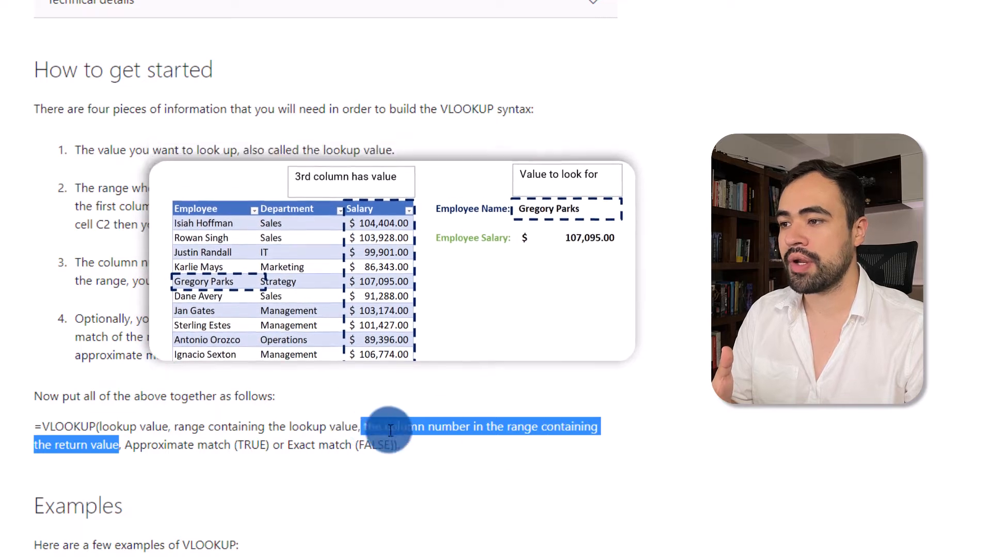
drag(128, 446, 394, 443)
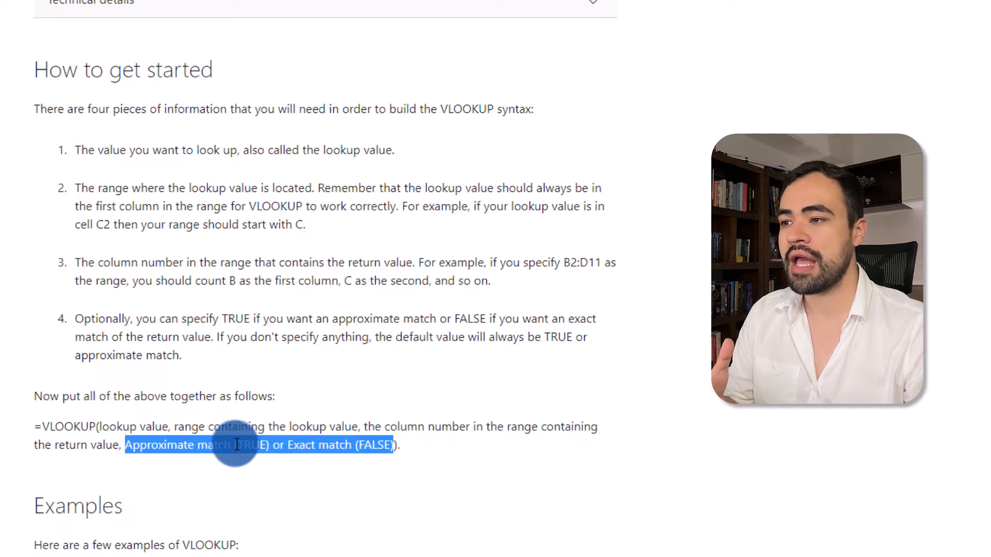
drag(236, 445, 314, 447)
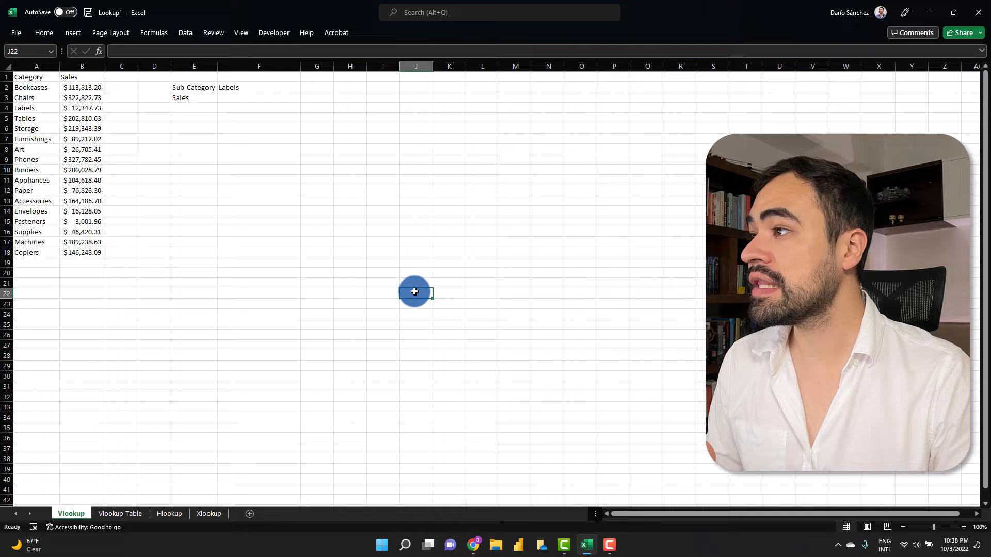
- In the Lookup1 workbook, examine the Category and Sales columns and the lookup cells F2 and F3
click(31, 78)
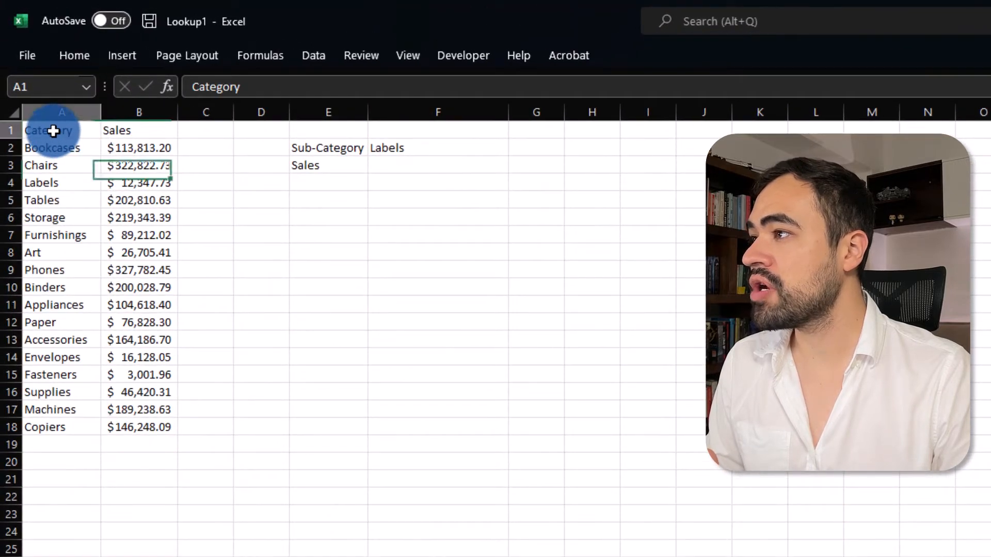
drag(53, 131, 69, 429)
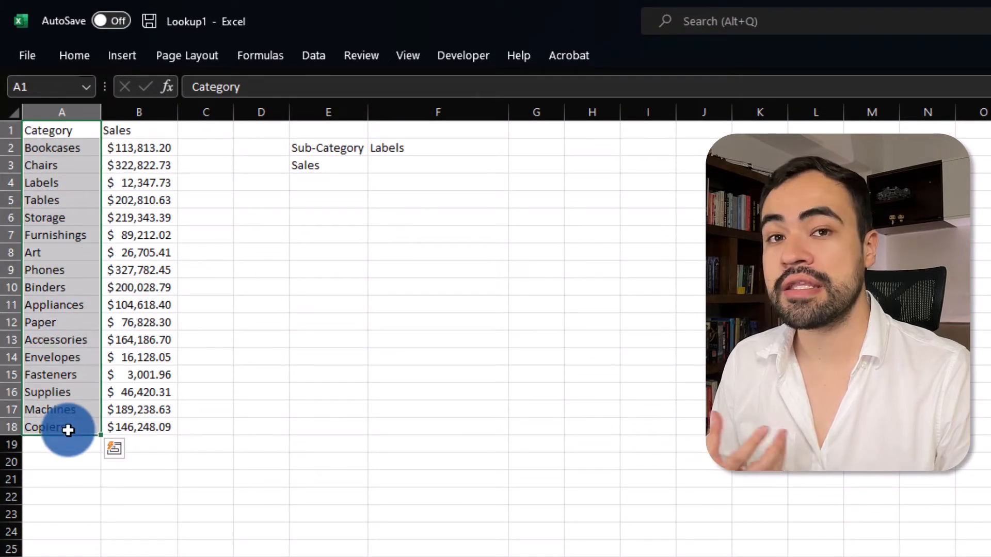
drag(144, 128, 155, 428)
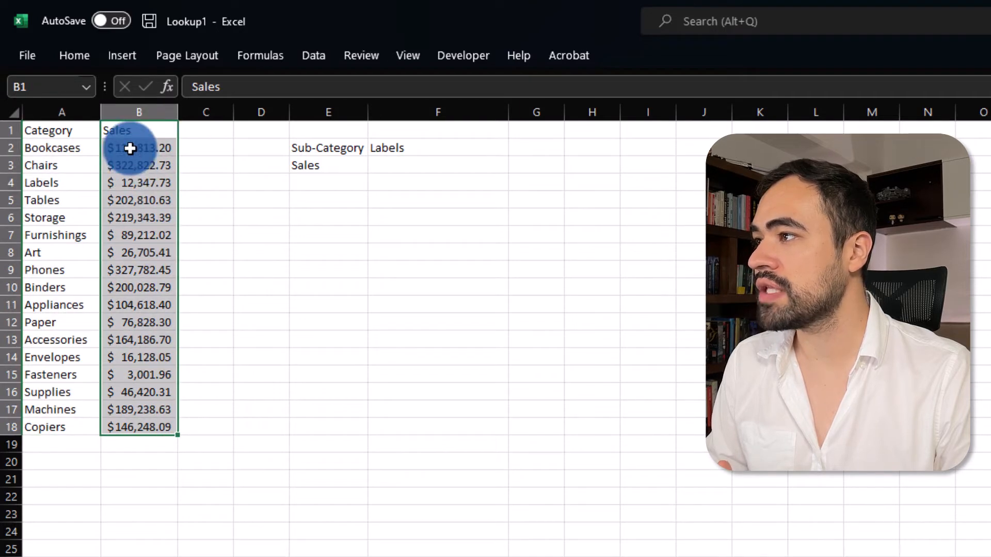
click(387, 150)
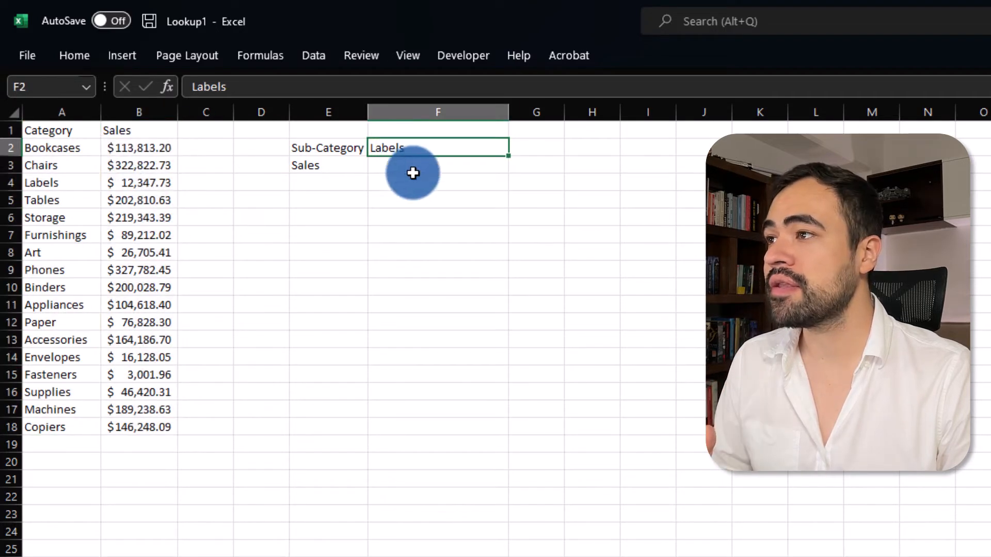
click(411, 170)
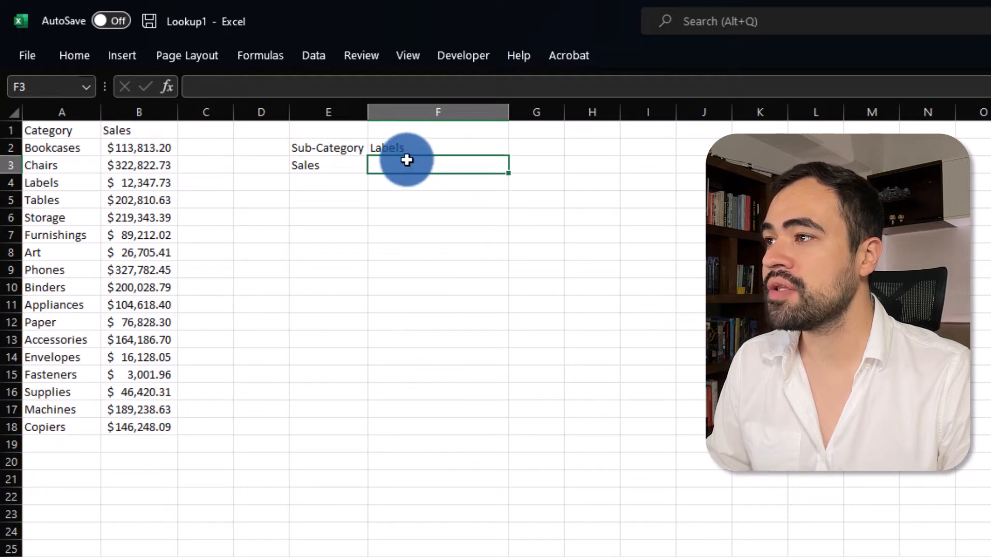
- Clear the Sub-Category lookup value in cell F2
click(432, 149)
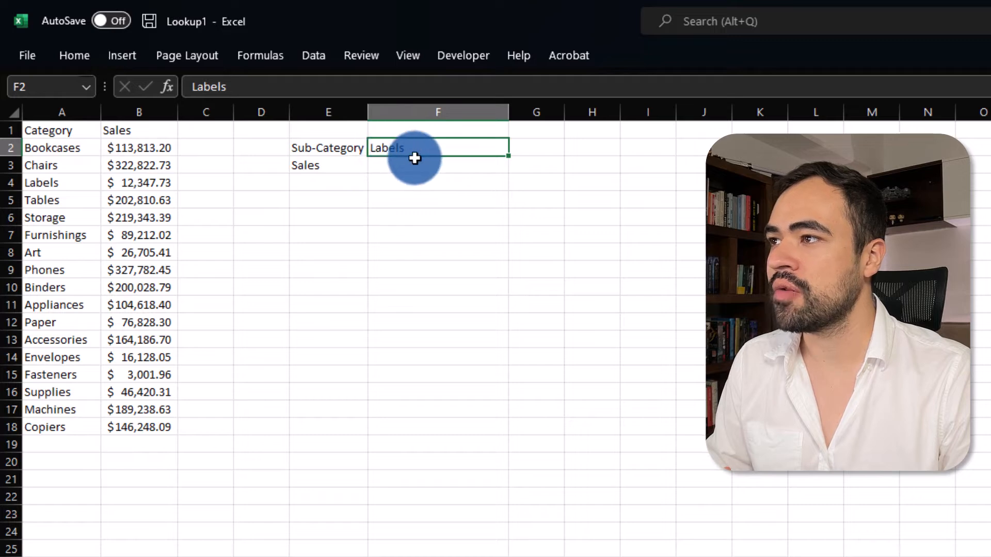
click(412, 163)
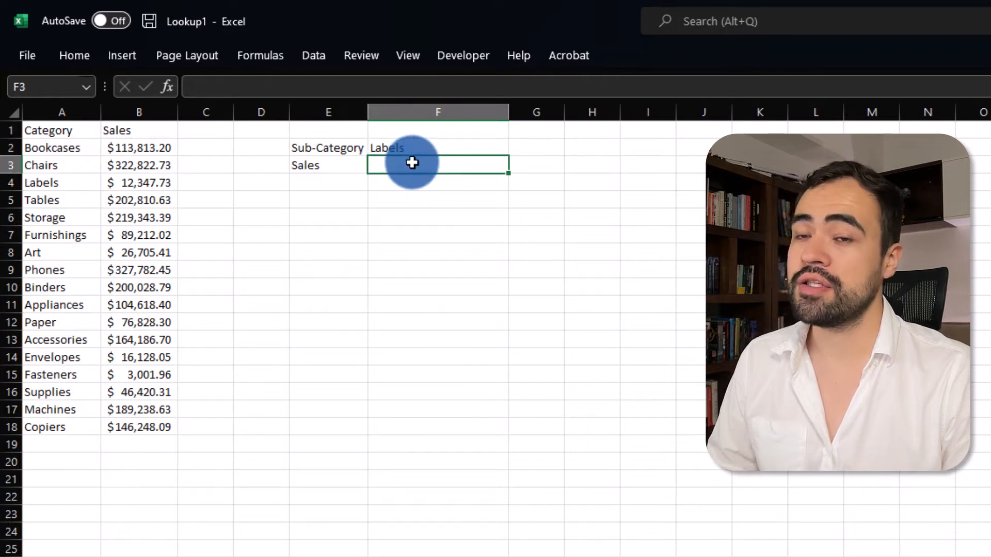
key(Up)
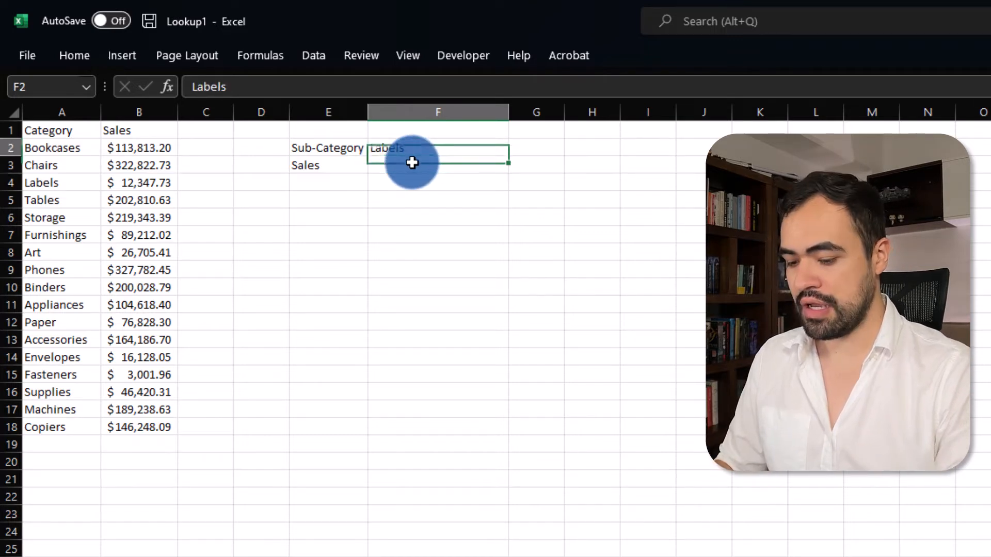
key(Delete)
- Enter the exact-match formula =VLOOKUP(F2,A2:B18,2,FALSE) in cell F3 beside Sales
click(412, 163)
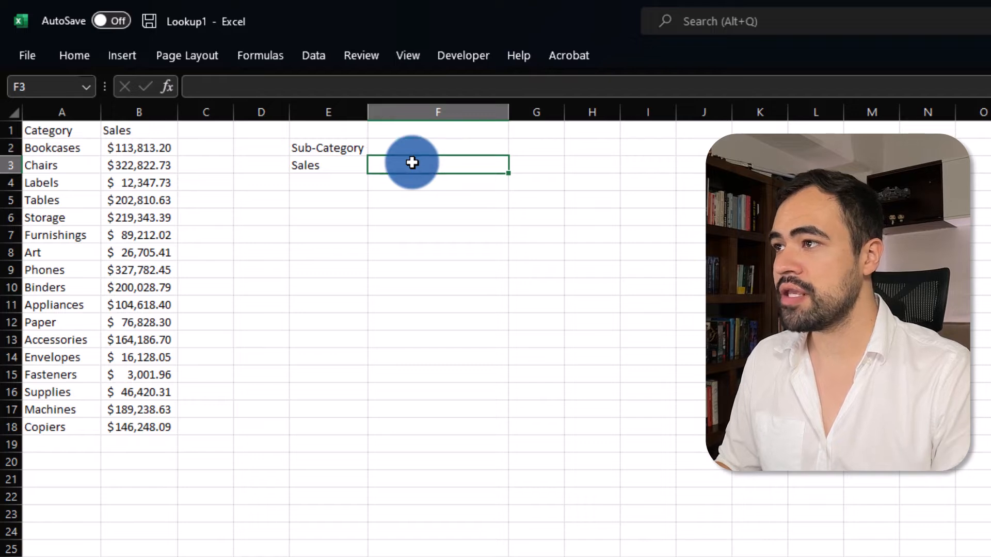
text(=)
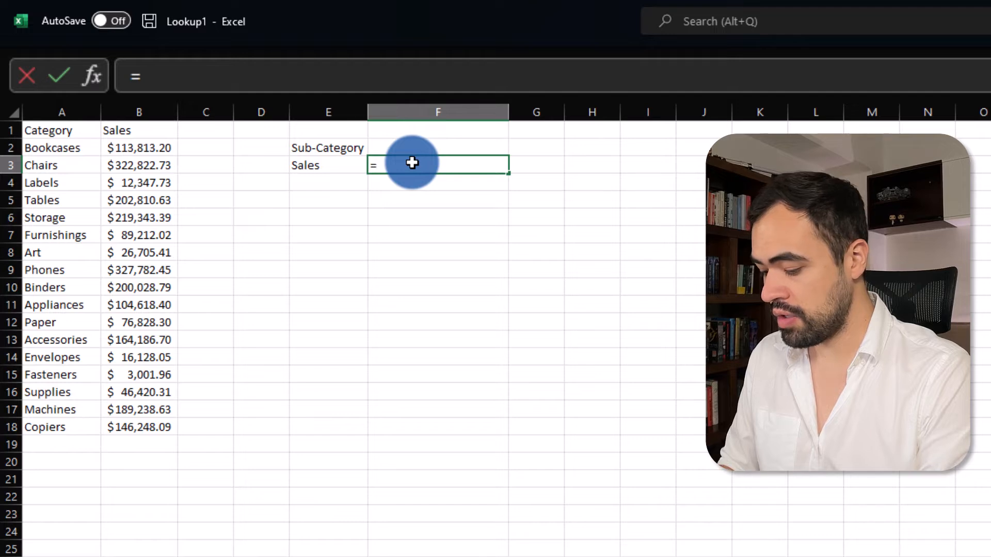
text(Vlo)
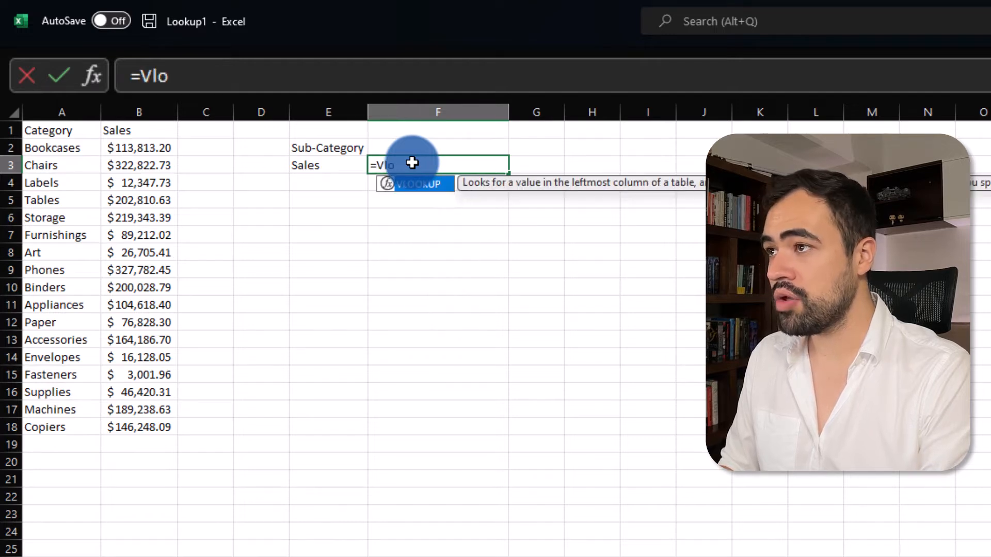
text(ok)
key(Tab)
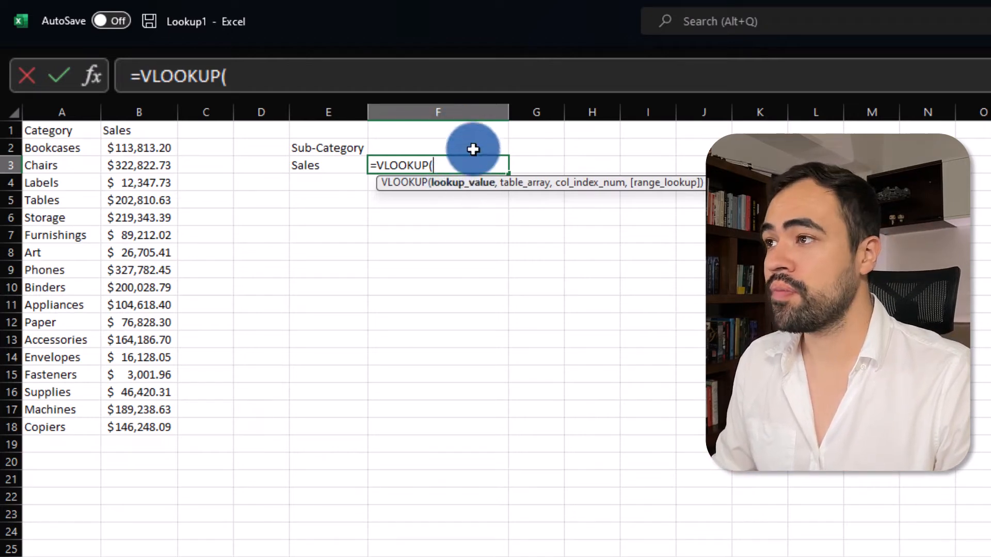
click(407, 145)
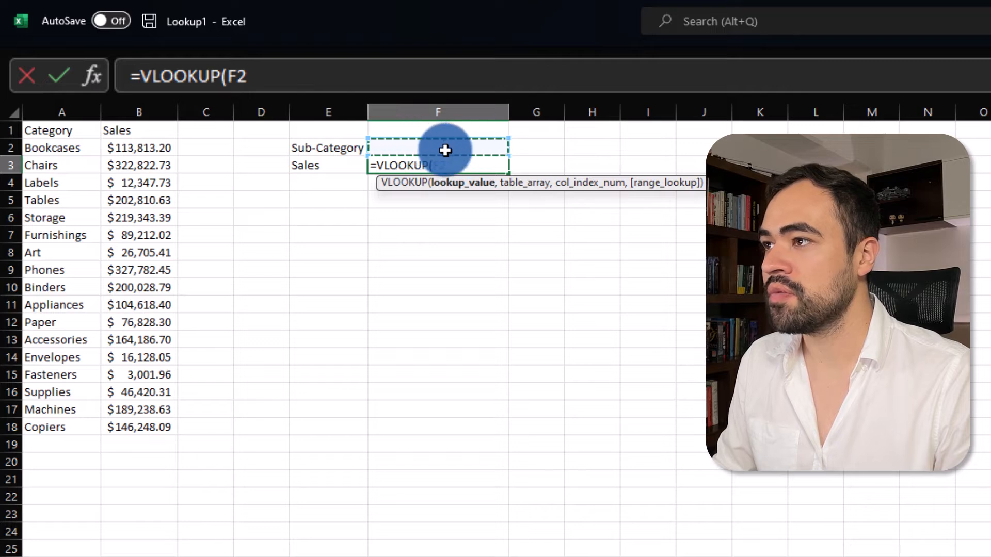
text(,)
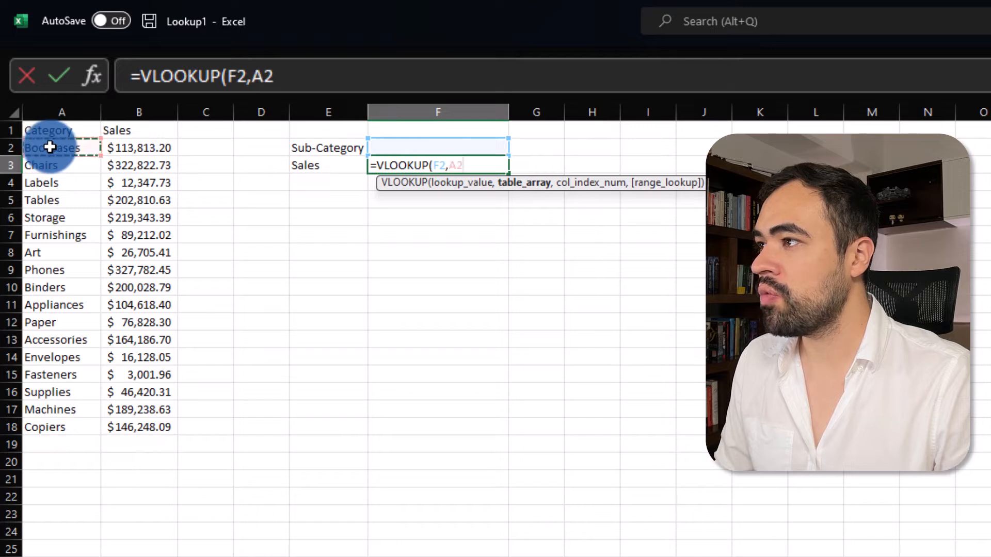
drag(89, 155, 162, 413)
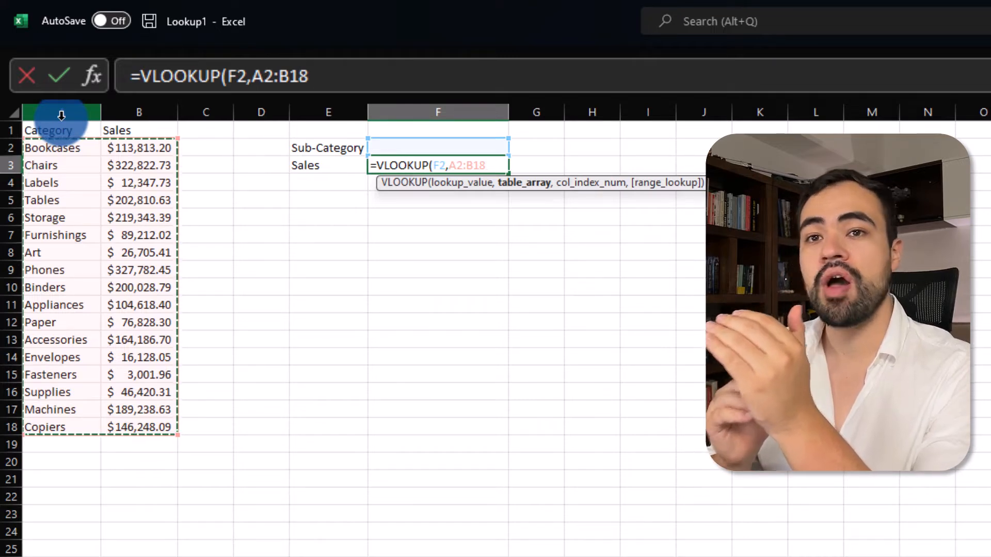
text(,)
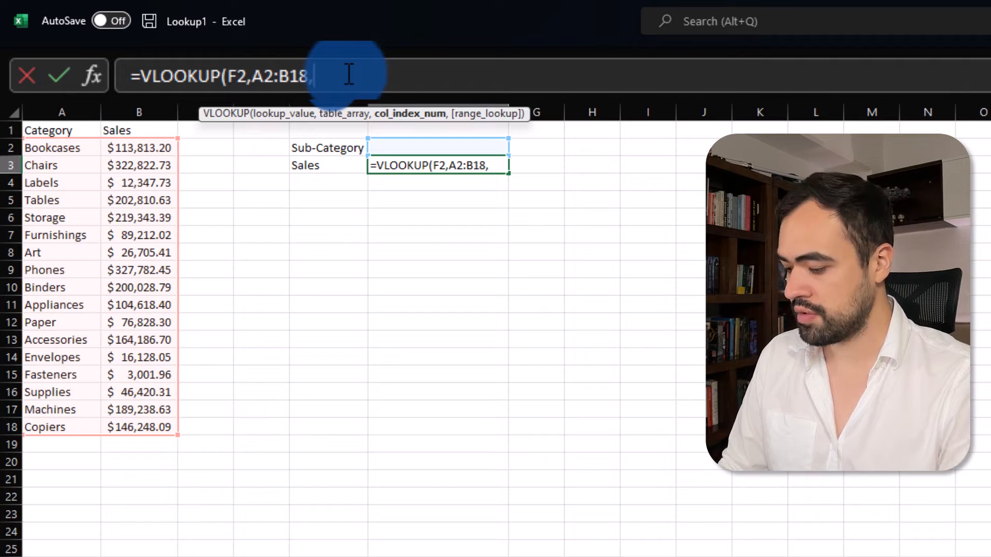
text(2,FALSE)
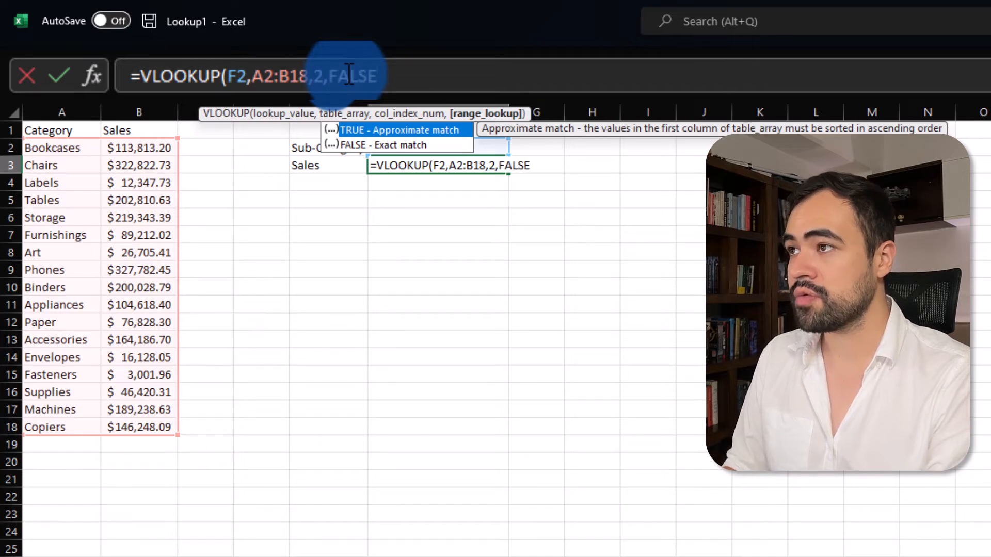
text())
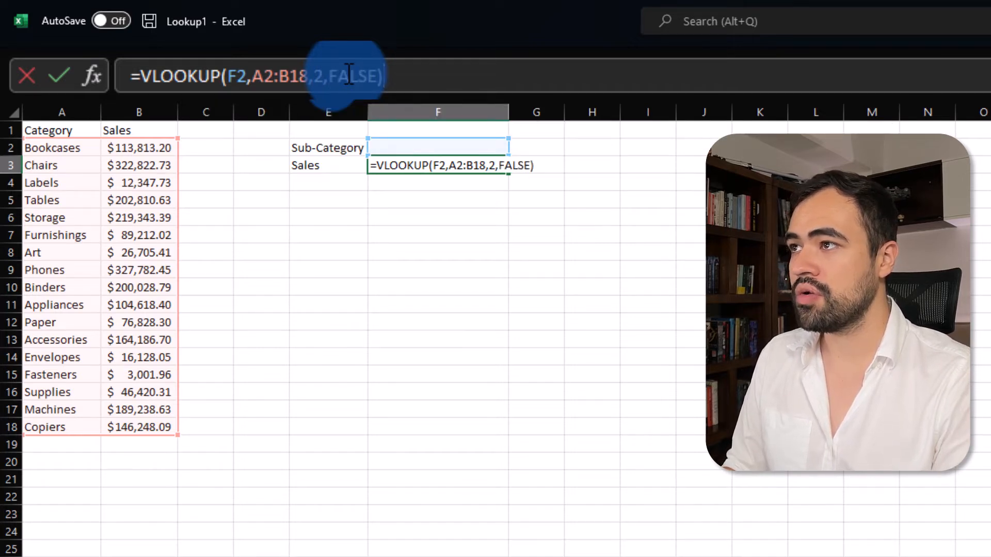
key(ctrl+Return)
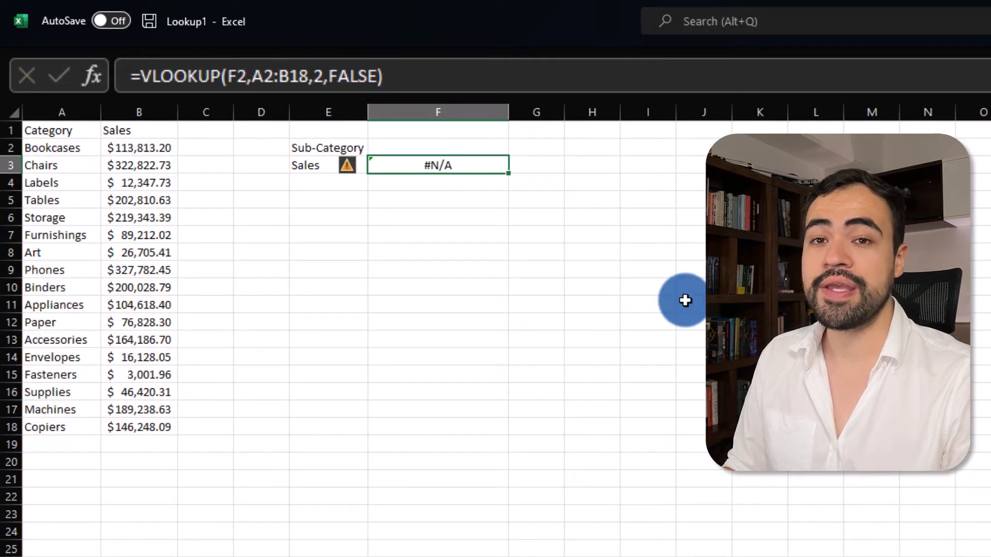
- Enter Art as the sub-category in F2 and compare the returned sales with the Art row of the source table
click(405, 146)
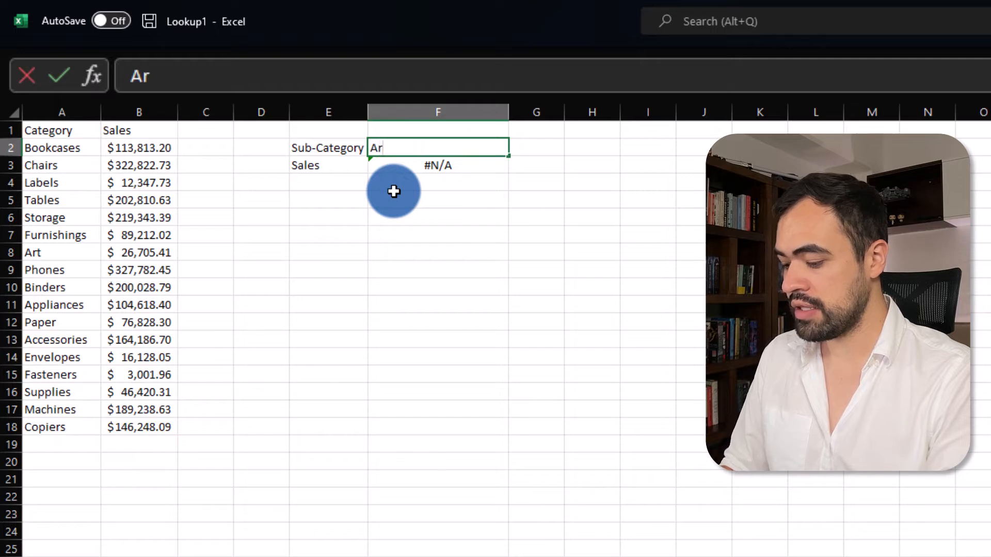
key(Return)
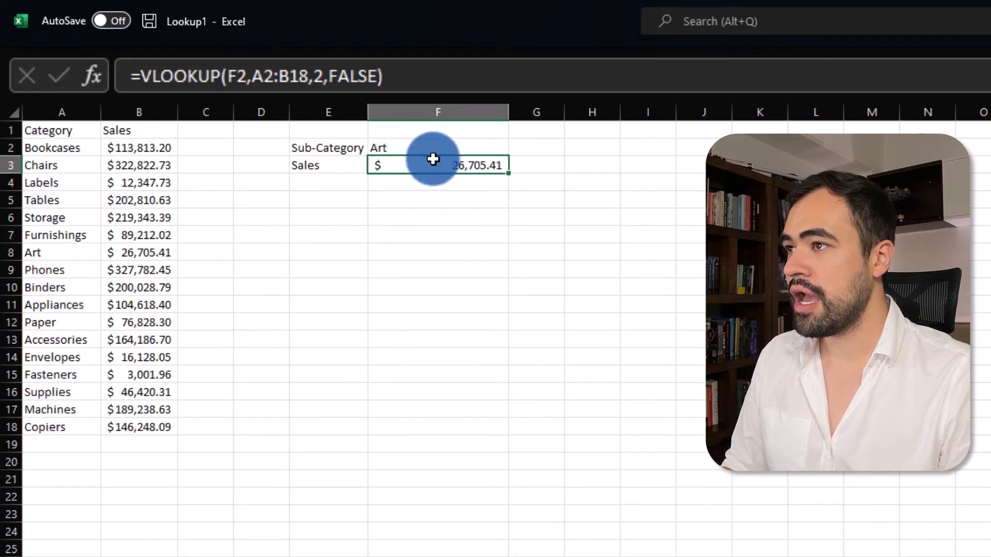
drag(57, 253, 122, 253)
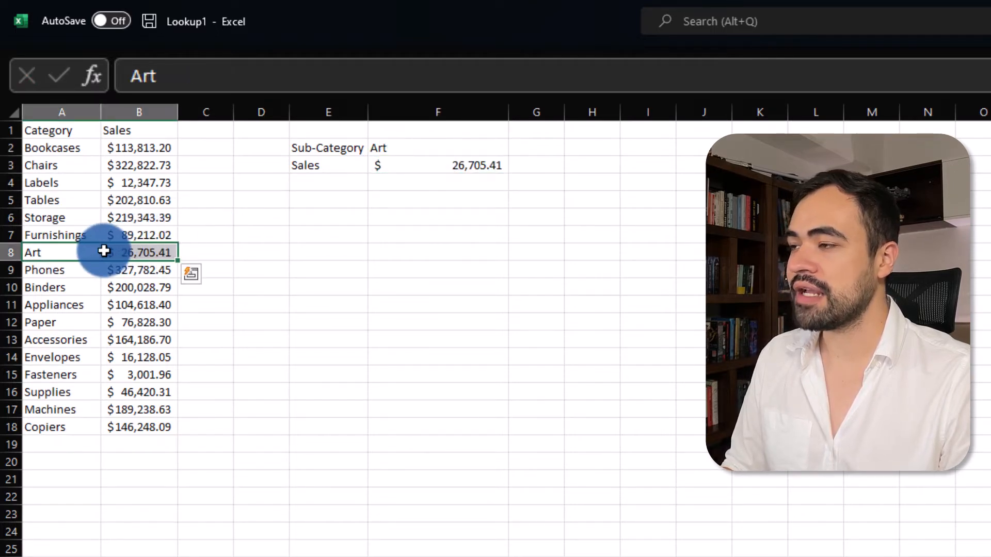
click(145, 254)
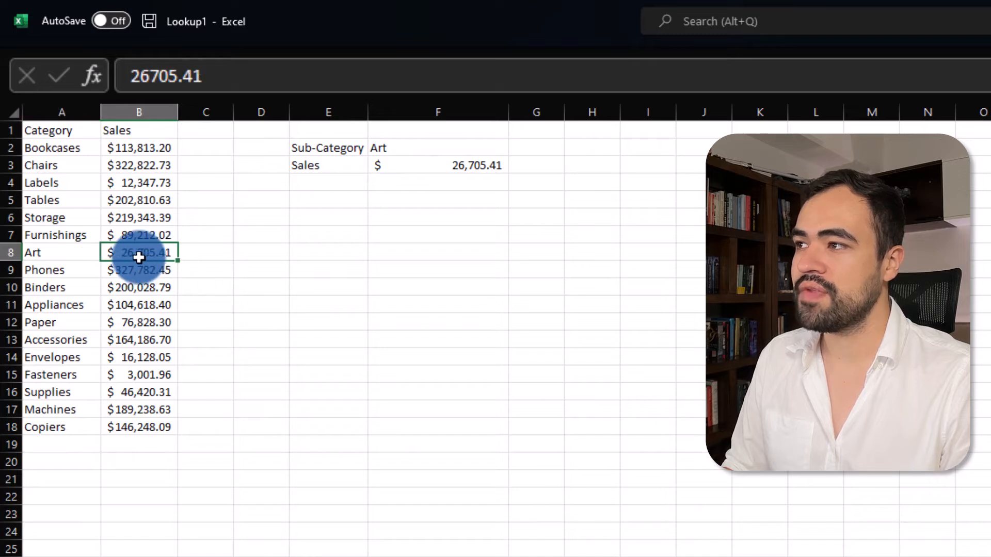
- Set the sub-category in F2 to Paper and check the returned sales against the Paper row of the source table
click(423, 142)
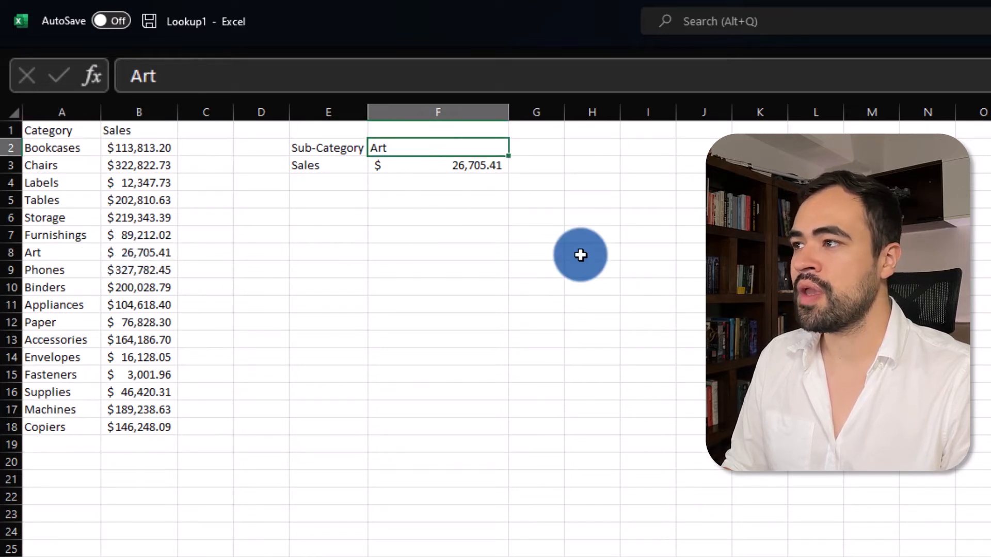
text(Paper)
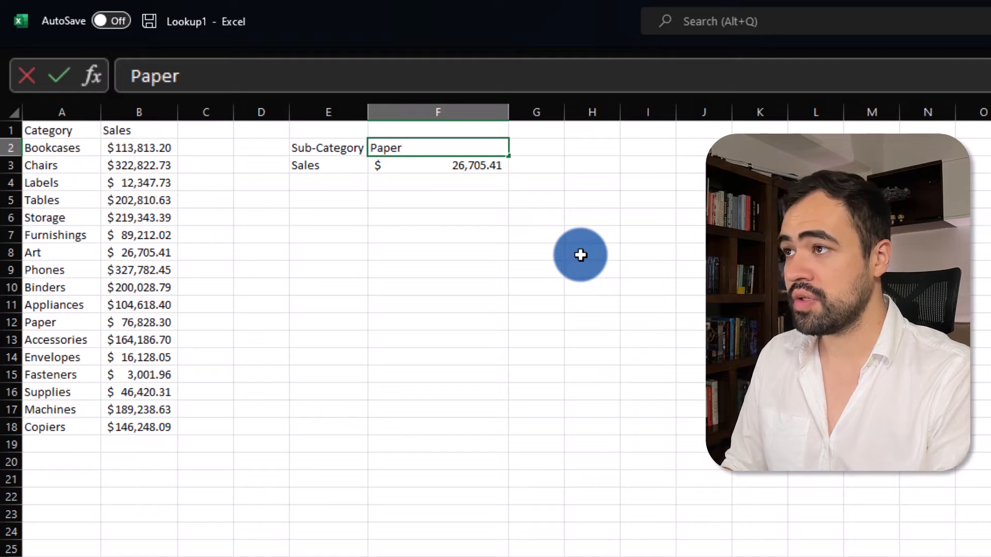
key(Return)
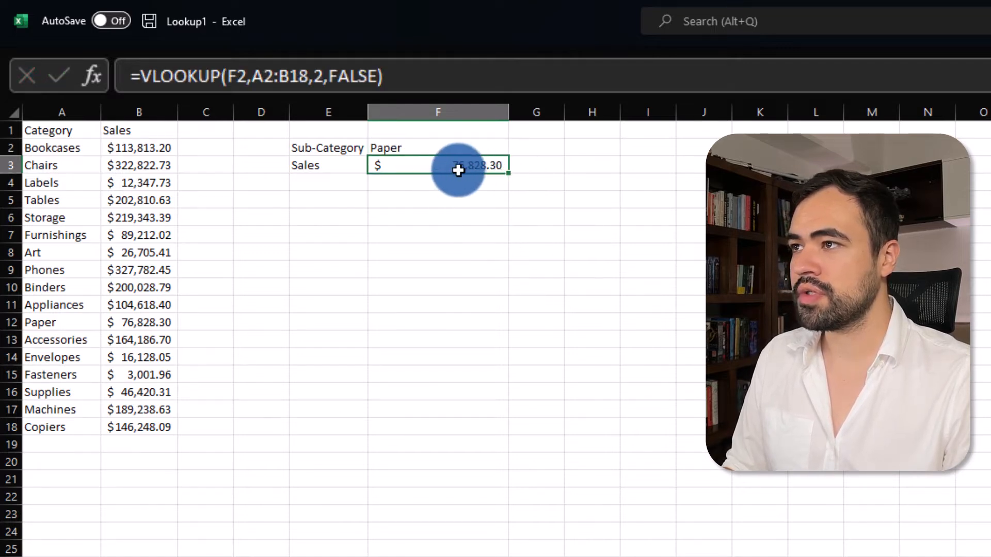
drag(144, 320, 22, 321)
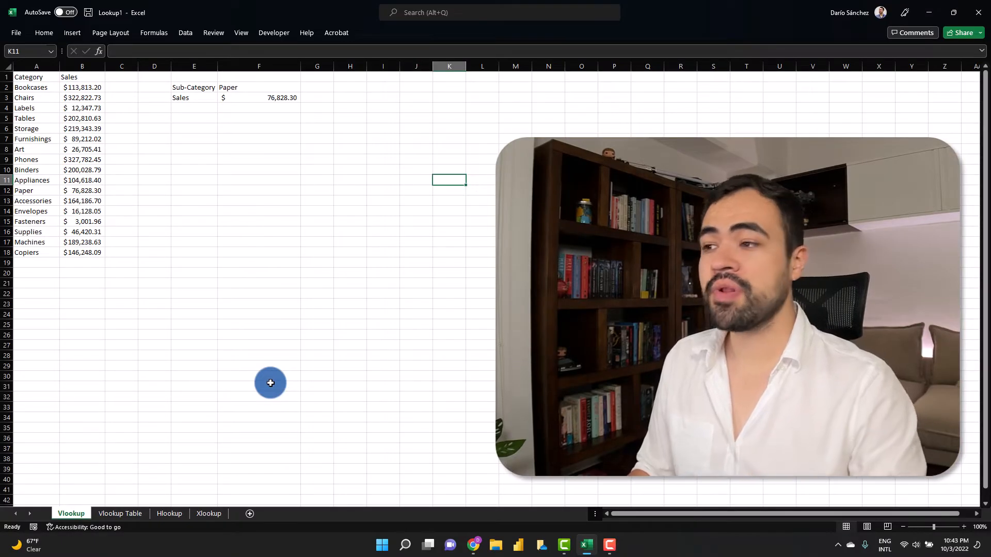
- Open the Vlookup Table sheet and select cell M2, the first entry under Sales in the customer list
click(129, 514)
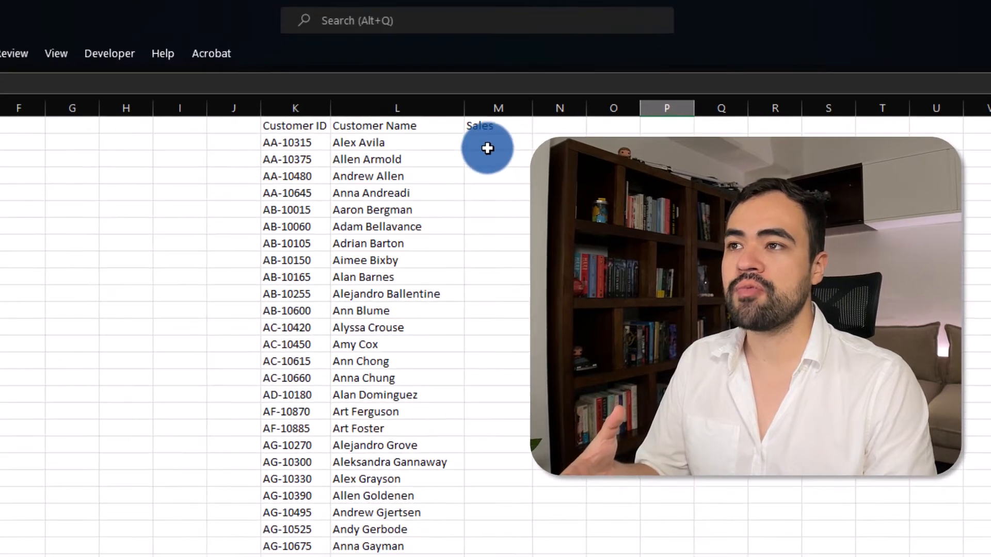
click(474, 150)
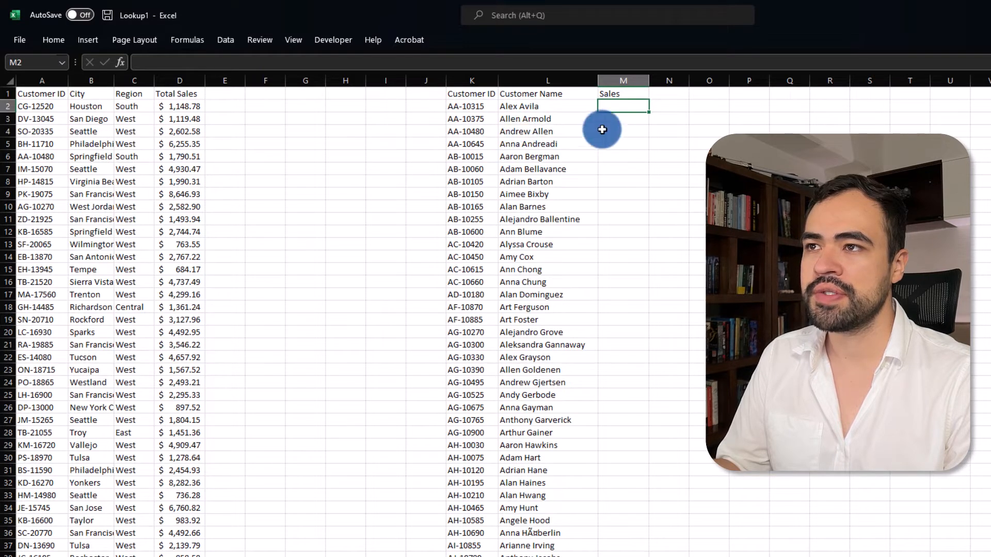
mouse_move(626, 106)
mouse_down()
mouse_move(637, 310)
mouse_move(626, 104)
mouse_up()
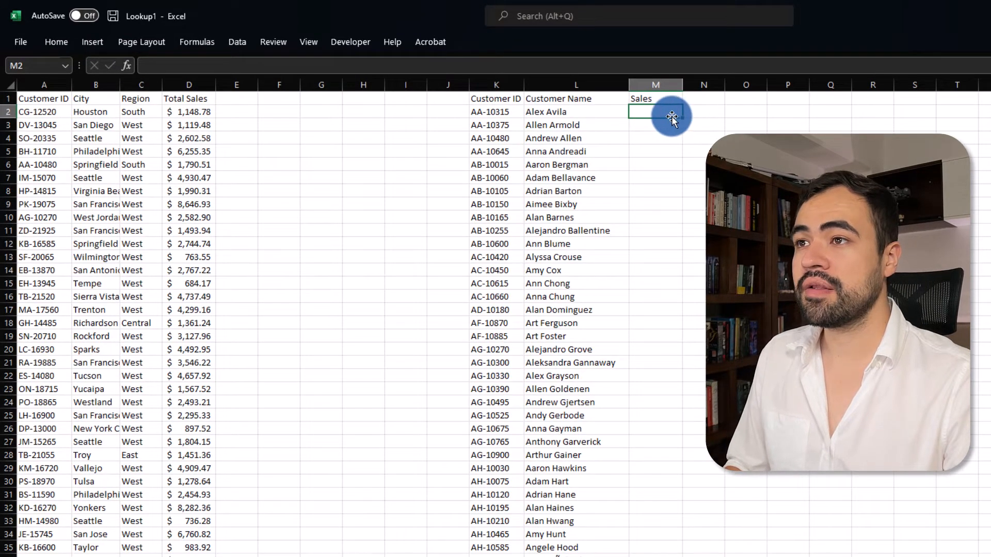
- Start a VLOOKUP formula in M2 with K2 as lookup value and the absolute table range $A$2:$D$794
text(=)
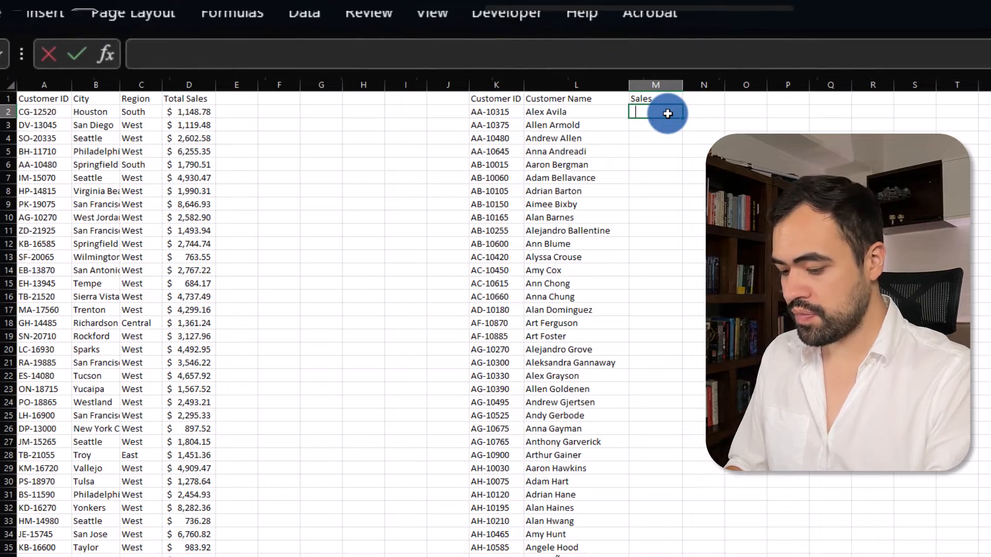
text(Vl)
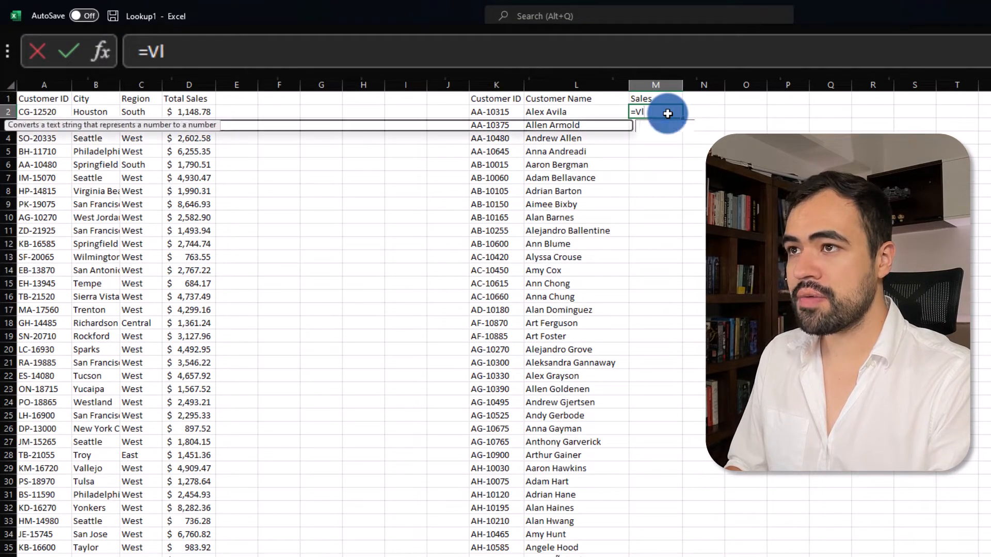
key(Tab)
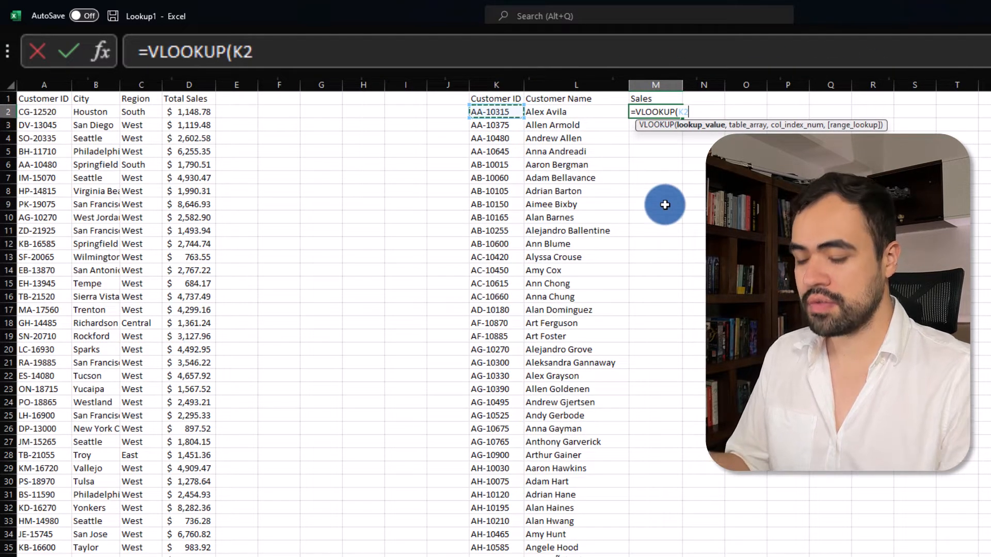
text(,)
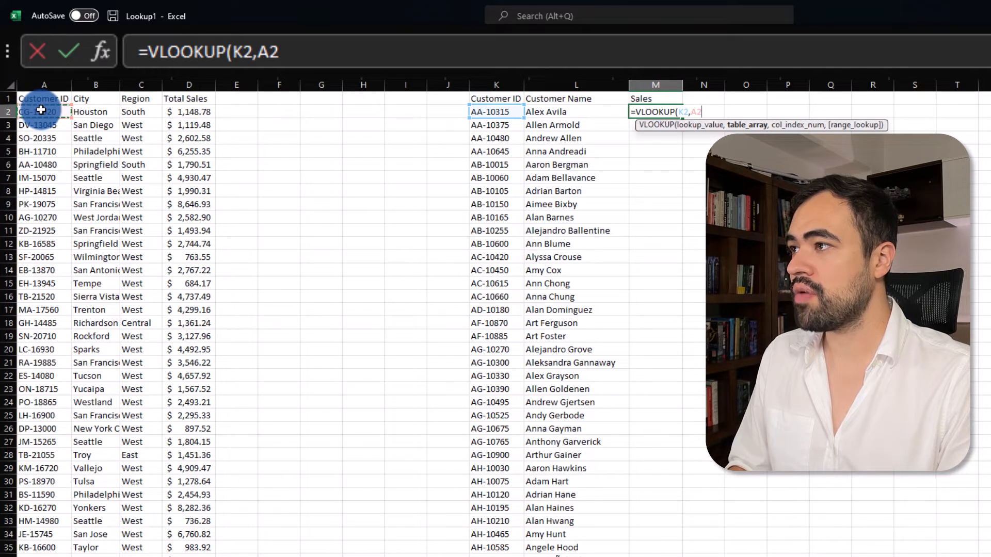
key(ctrl+shift+Right)
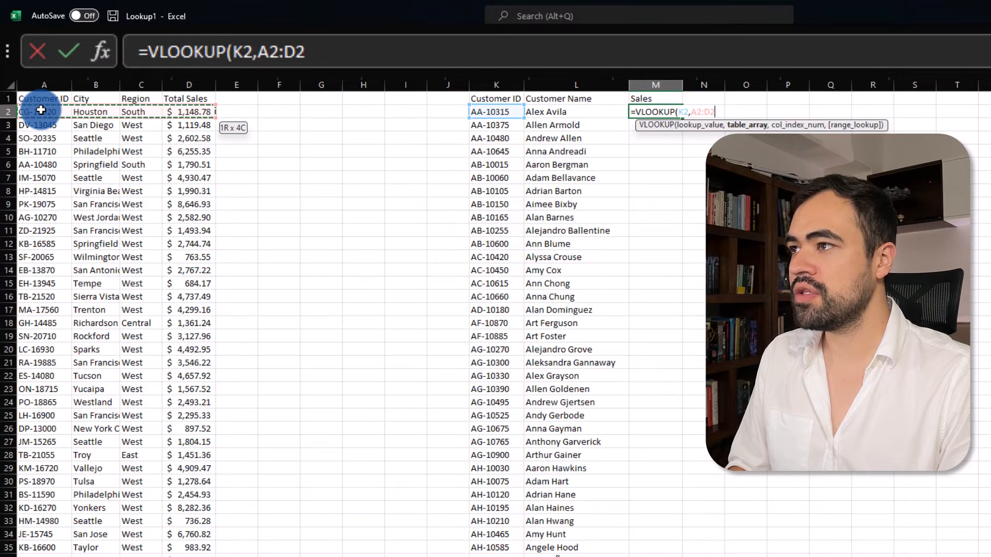
key(ctrl+shift+Down)
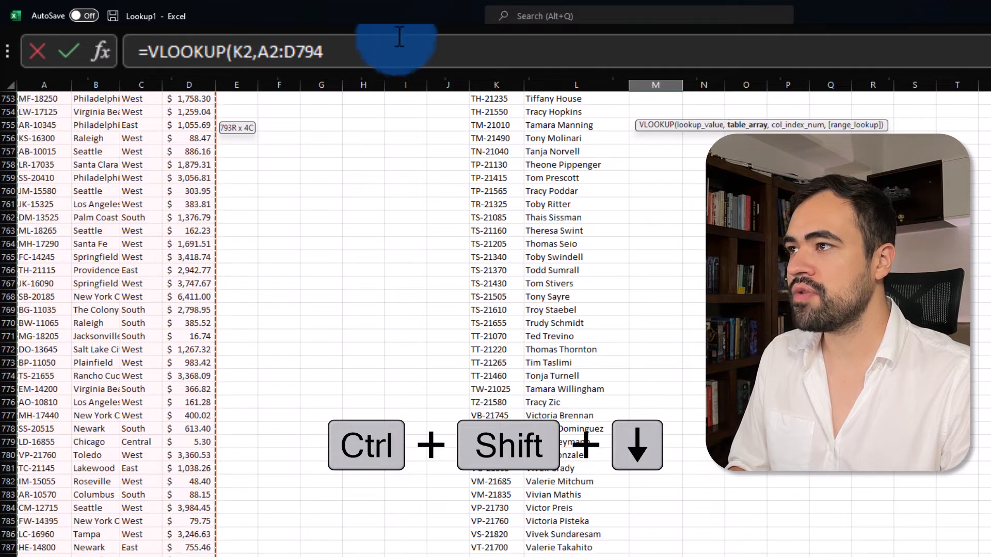
drag(323, 51, 257, 52)
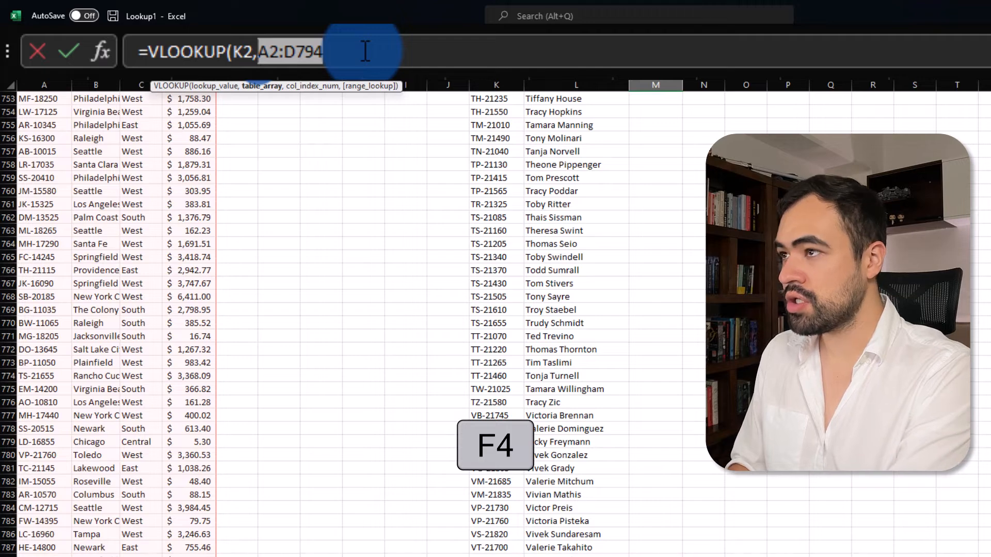
key(F4)
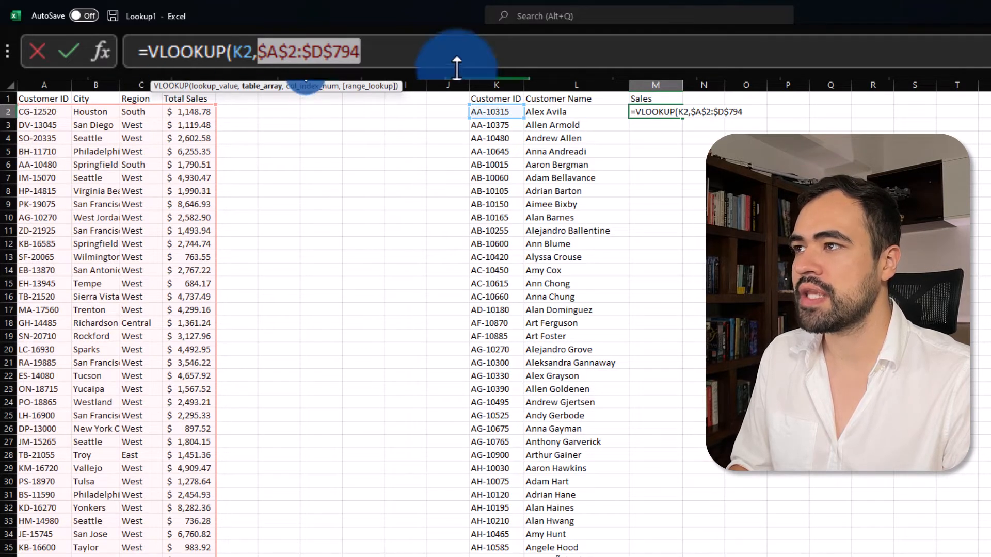
- Complete the VLOOKUP in M2 with column index 4 and FALSE for an exact match
text(,)
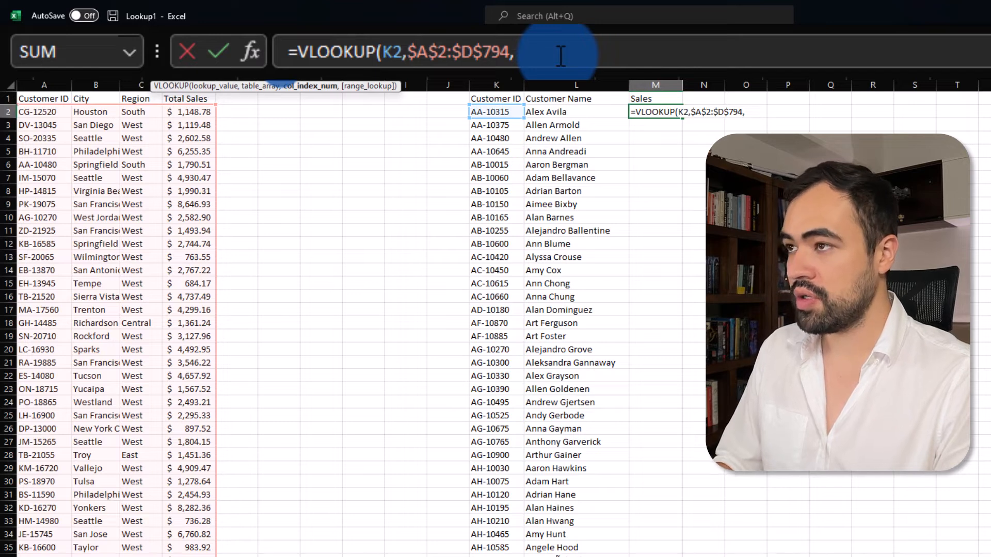
text(4,FALS)
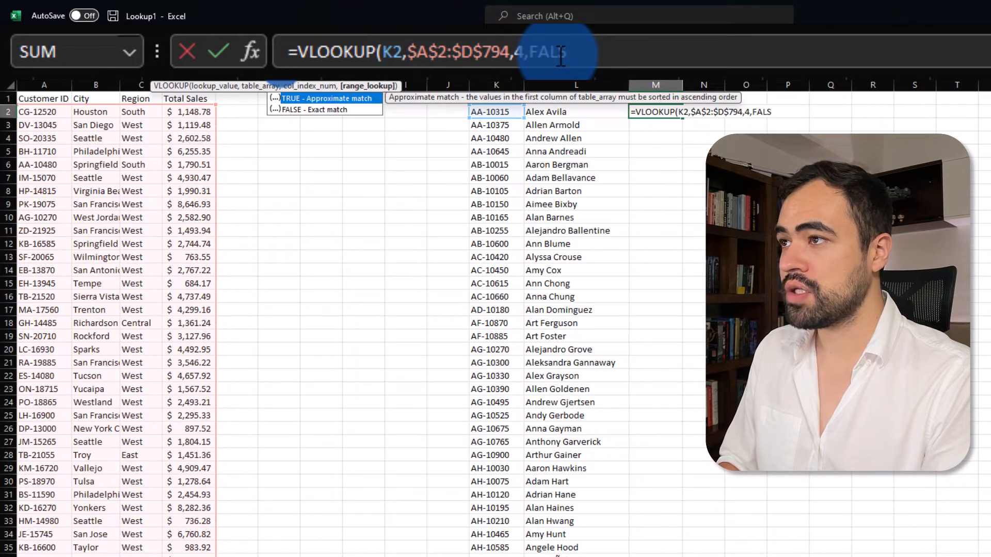
text(E)
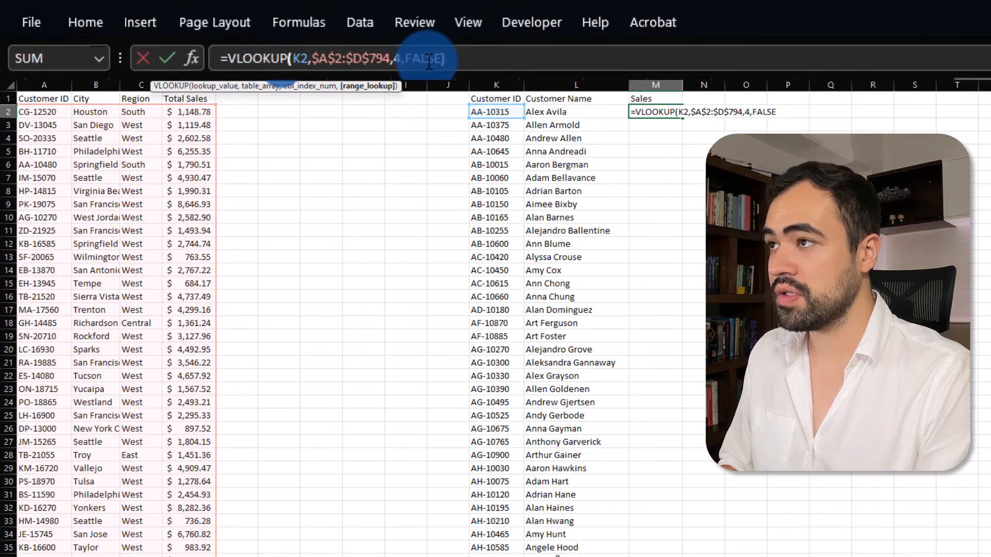
key(Return)
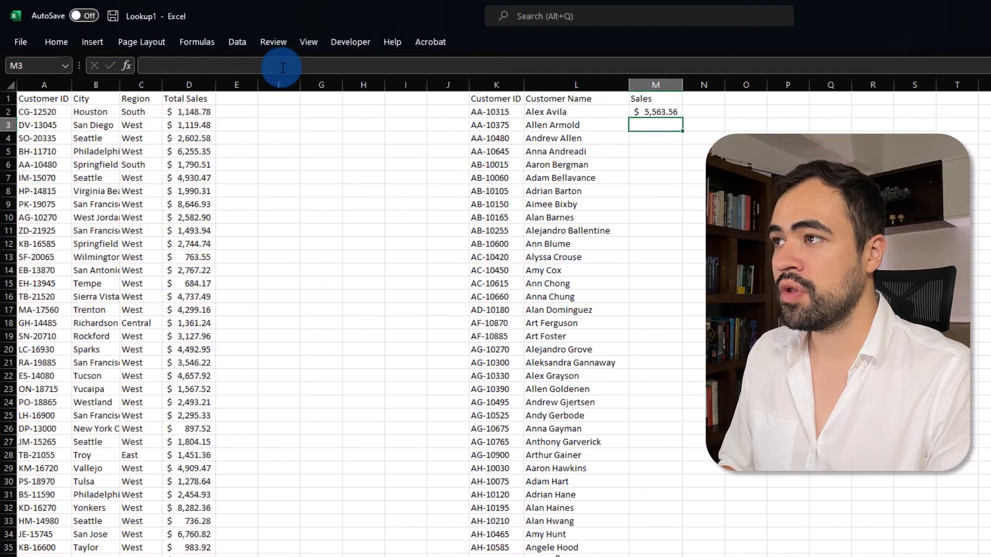
- Fill the M2 formula down the Sales column for all listed customers and review the filled rows
click(671, 110)
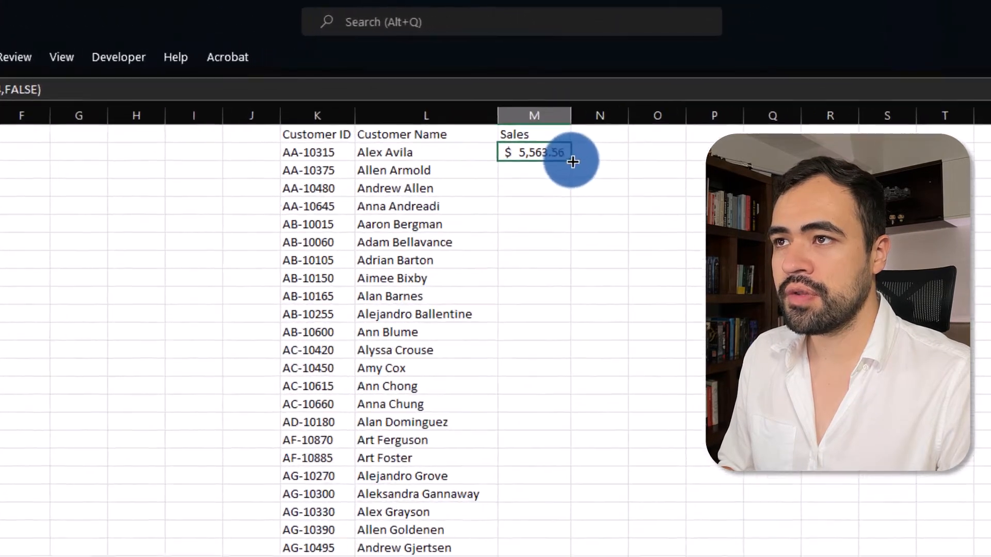
double_click(571, 161)
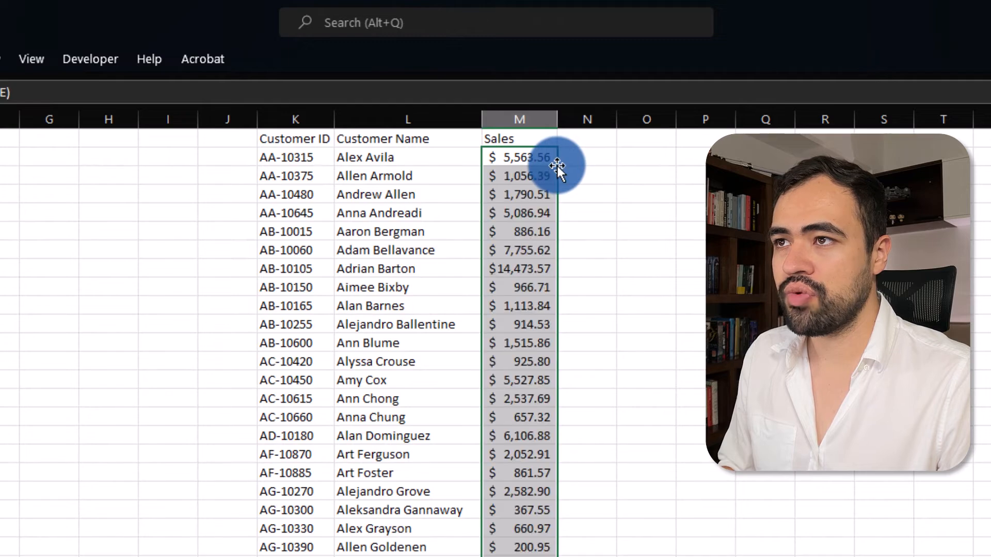
scroll(544, 175, down, 12)
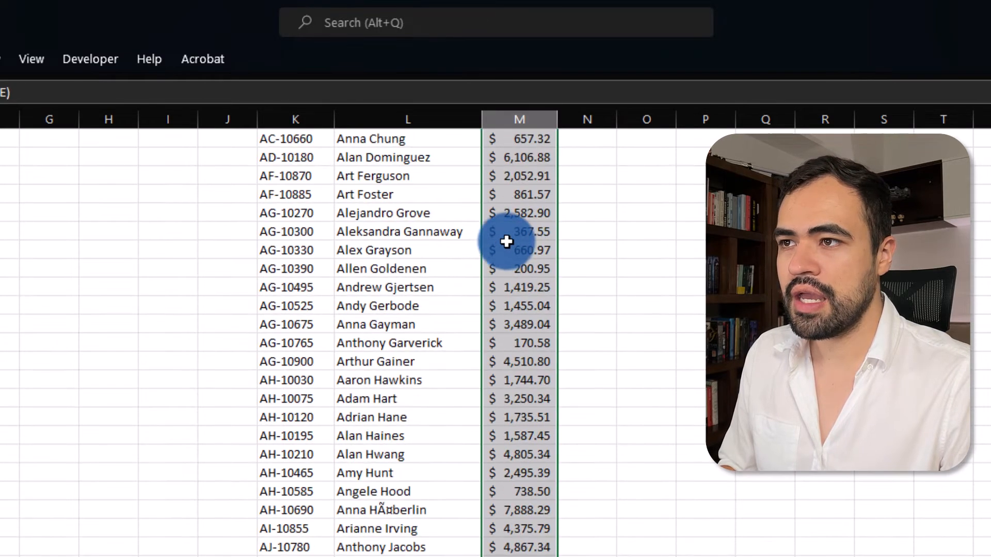
scroll(509, 302, down, 20)
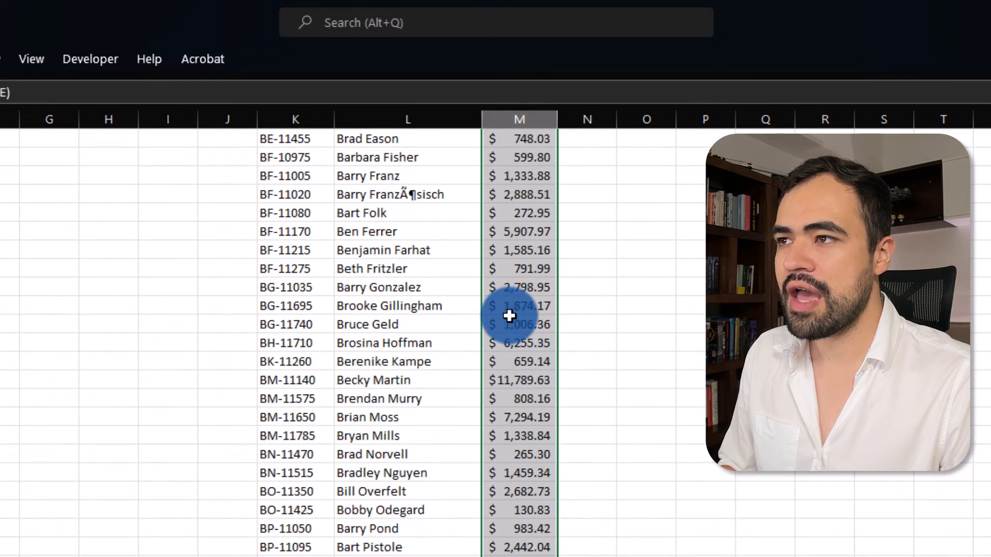
scroll(511, 342, down, 4)
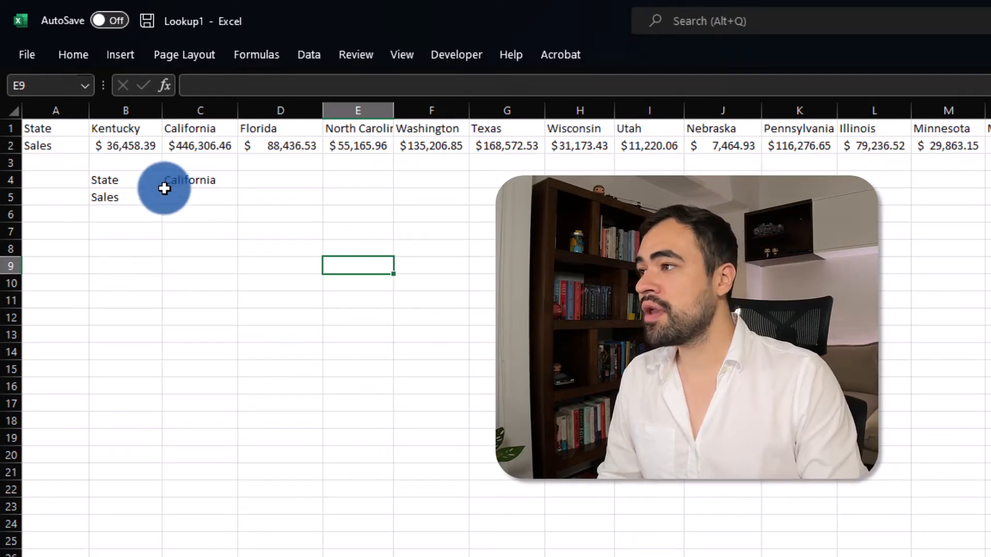
- On the sheet with states across row 1, clear California from C4 and select C5 beside Sales
click(132, 187)
drag(132, 187, 188, 181)
click(210, 181)
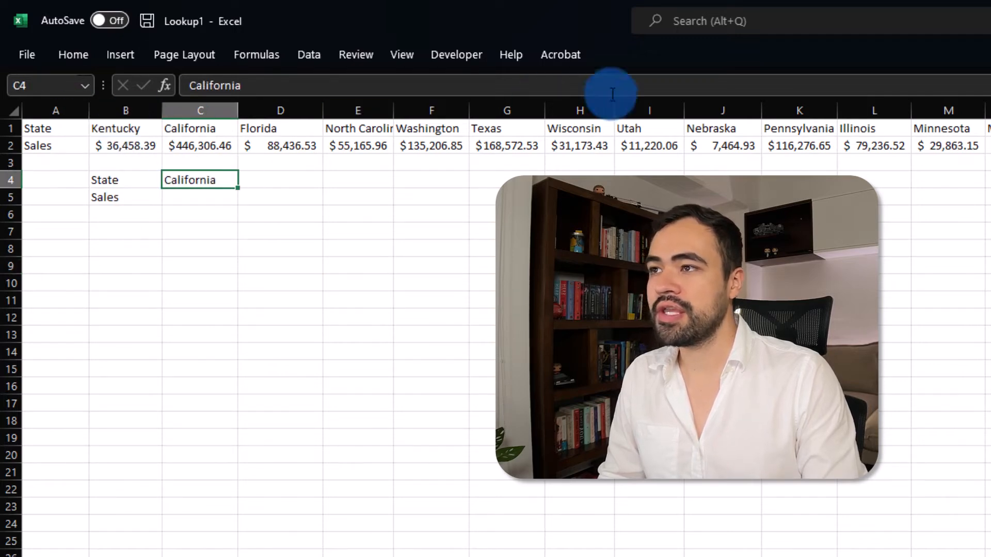
click(190, 204)
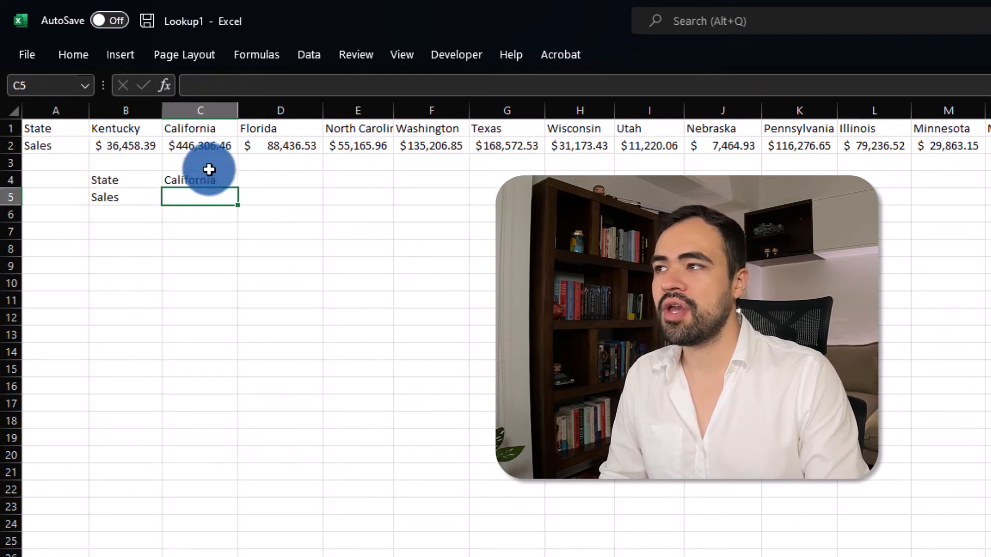
click(221, 184)
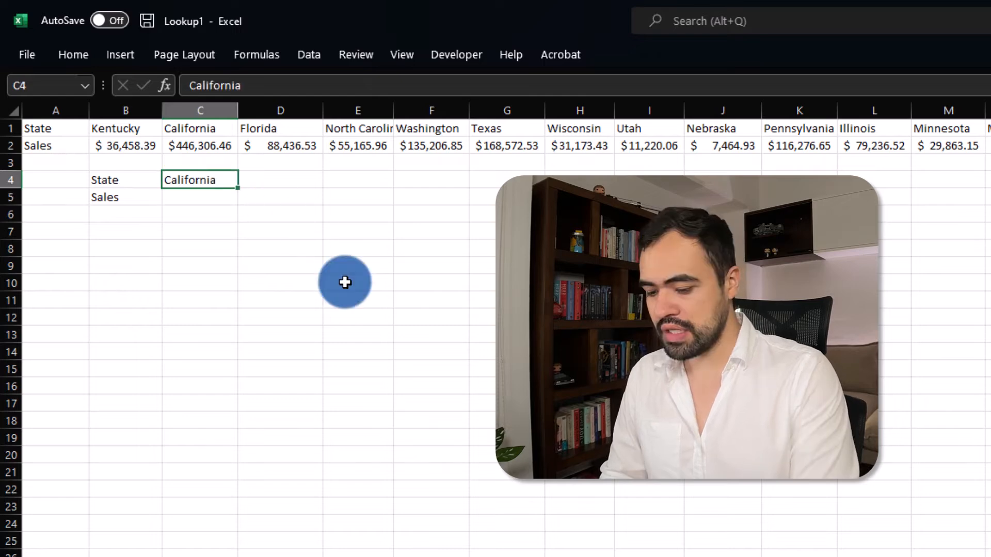
key(Down)
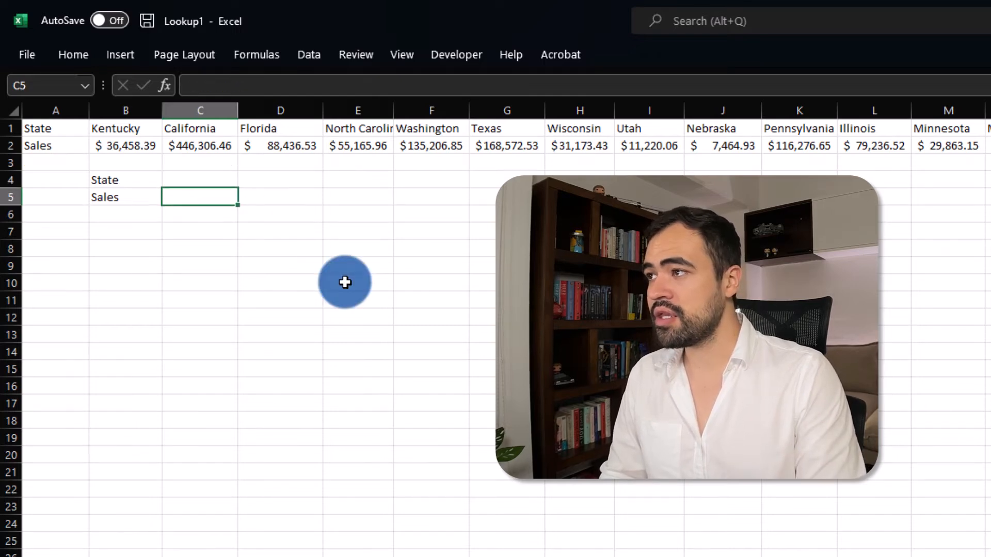
- Start an HLOOKUP formula in C5 with C4 as lookup value and B1:AX2 as the table range
text(=hloo)
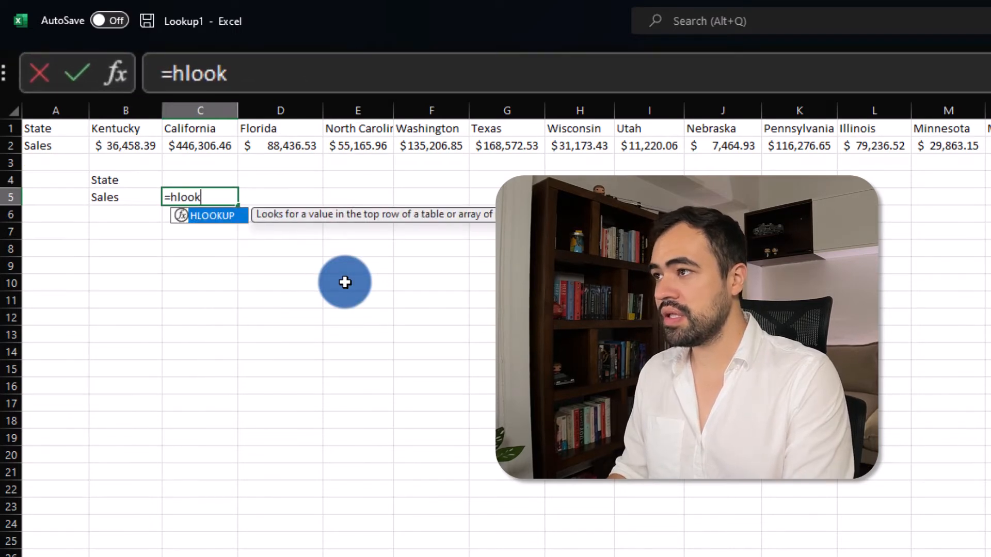
text(k)
key(Tab)
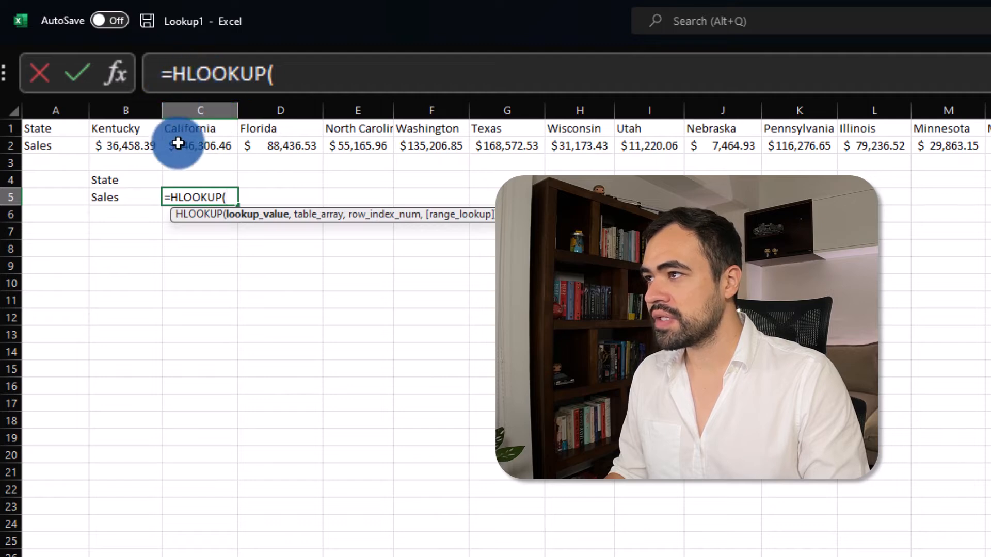
click(186, 180)
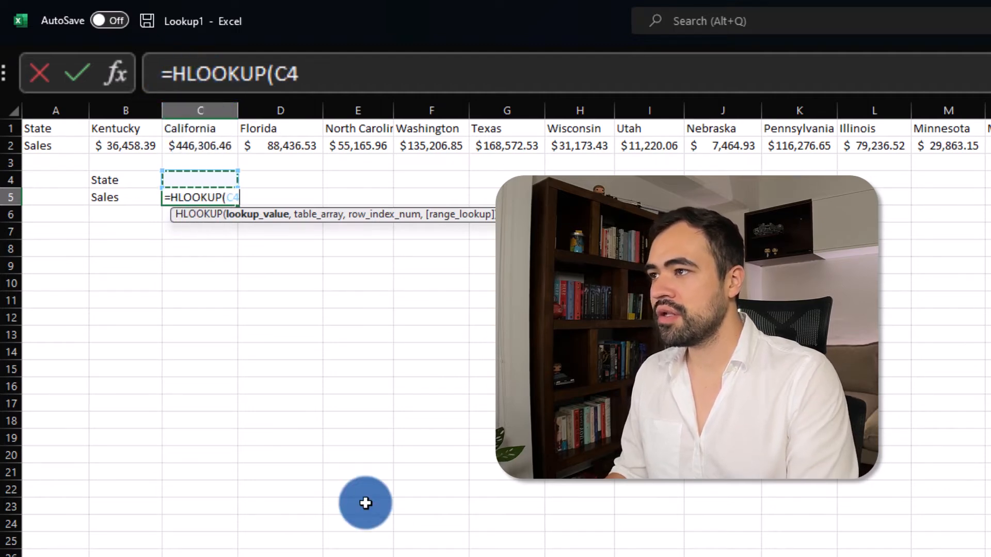
text(,)
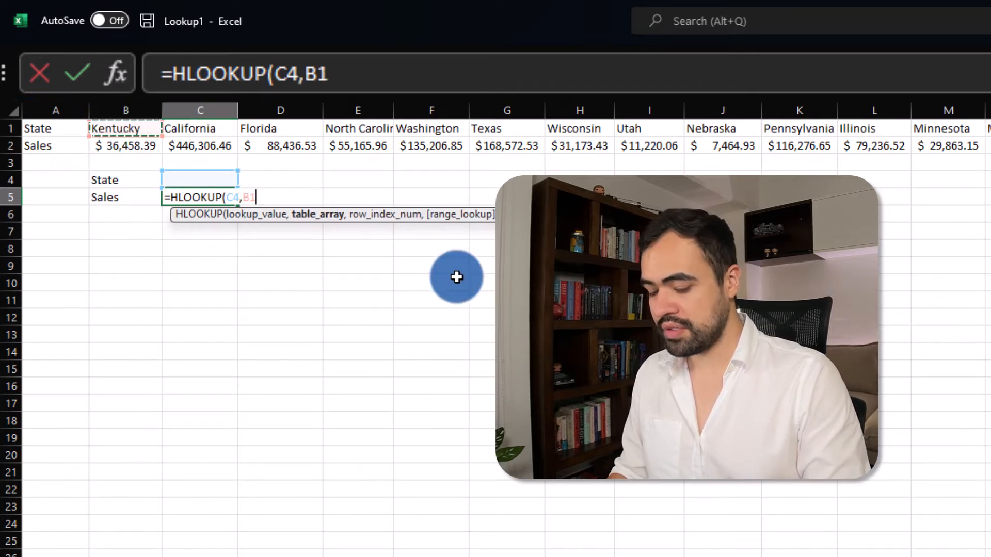
key(shift+Down)
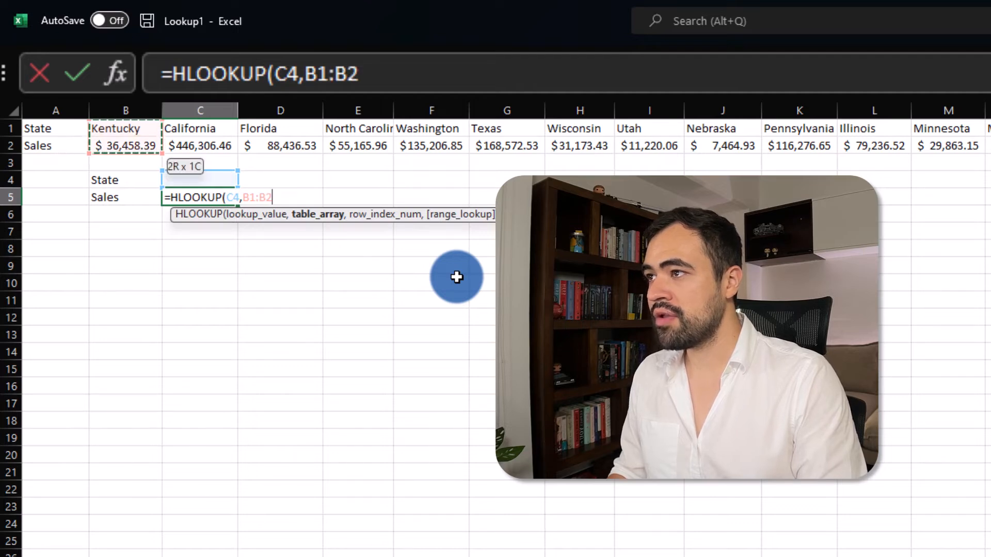
key(ctrl+shift+Right)
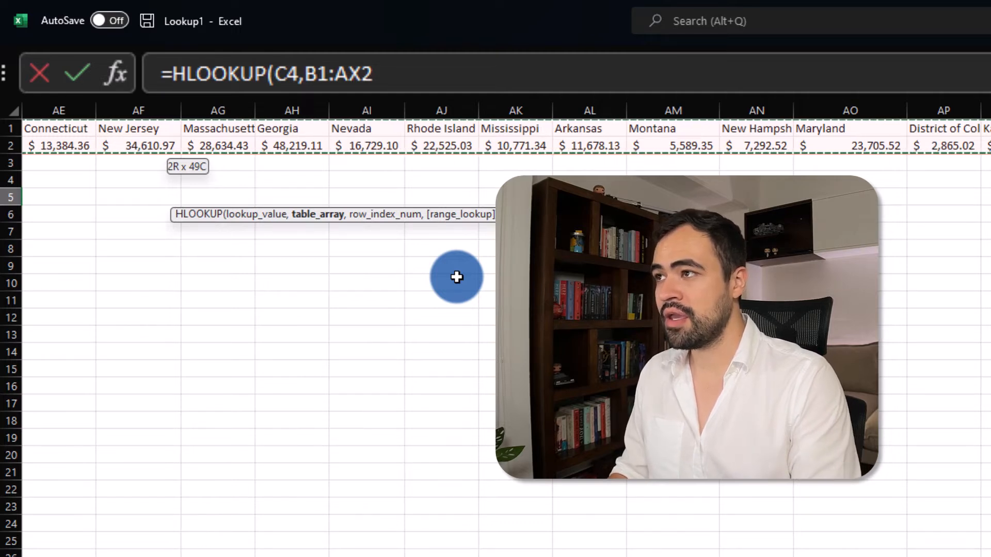
- Complete the HLOOKUP in C5 with row index 2 and FALSE for an exact match
click(385, 76)
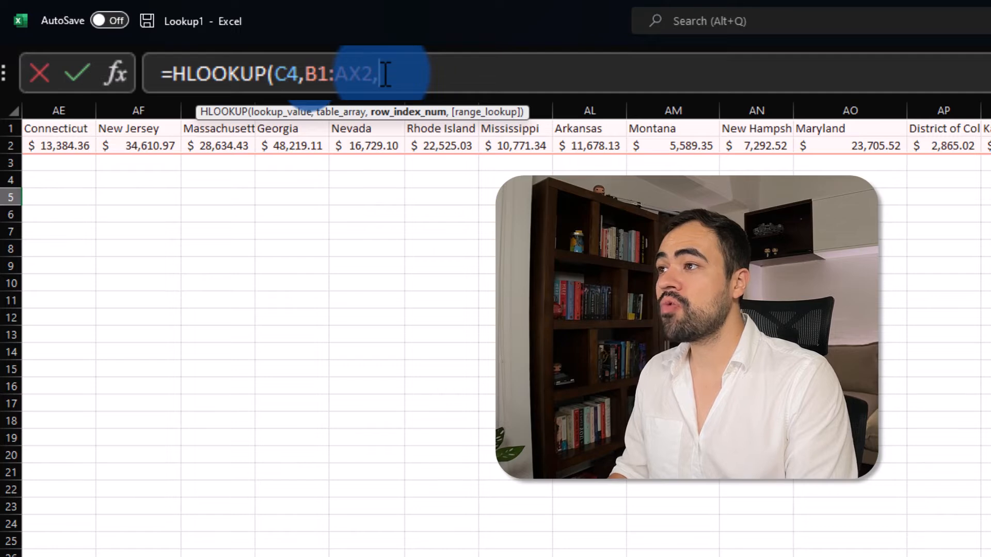
scroll(506, 330, left, 8)
scroll(505, 330, right, 6)
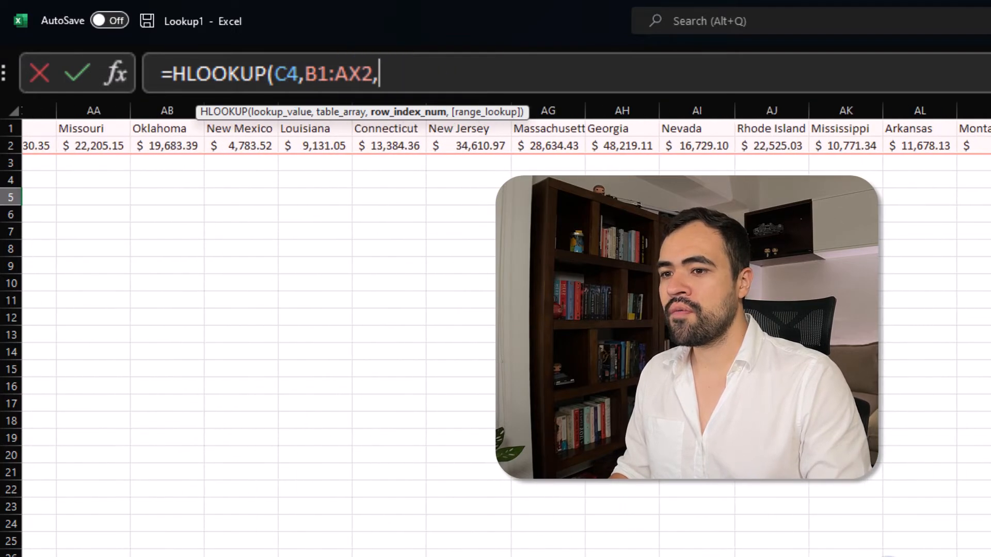
scroll(506, 330, left, 9)
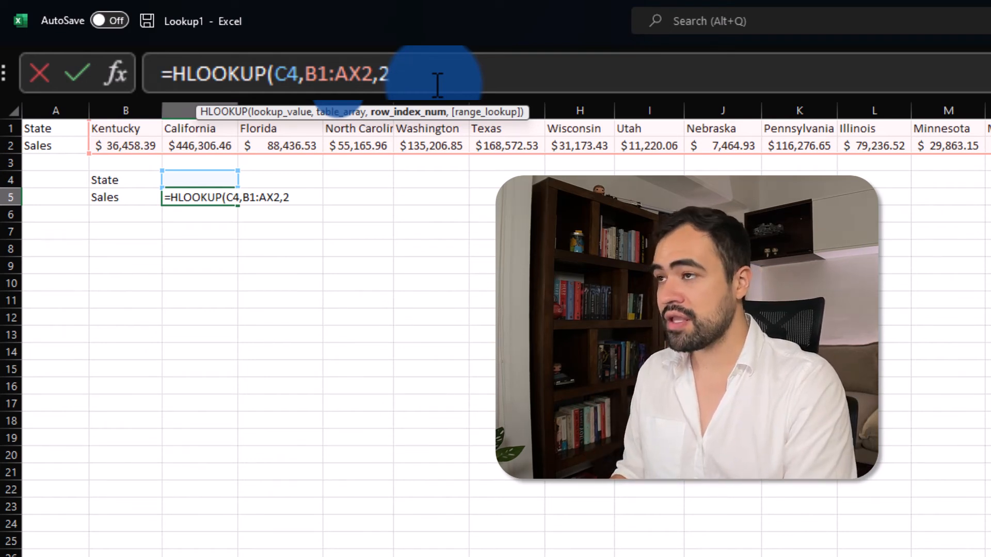
text(,FALS)
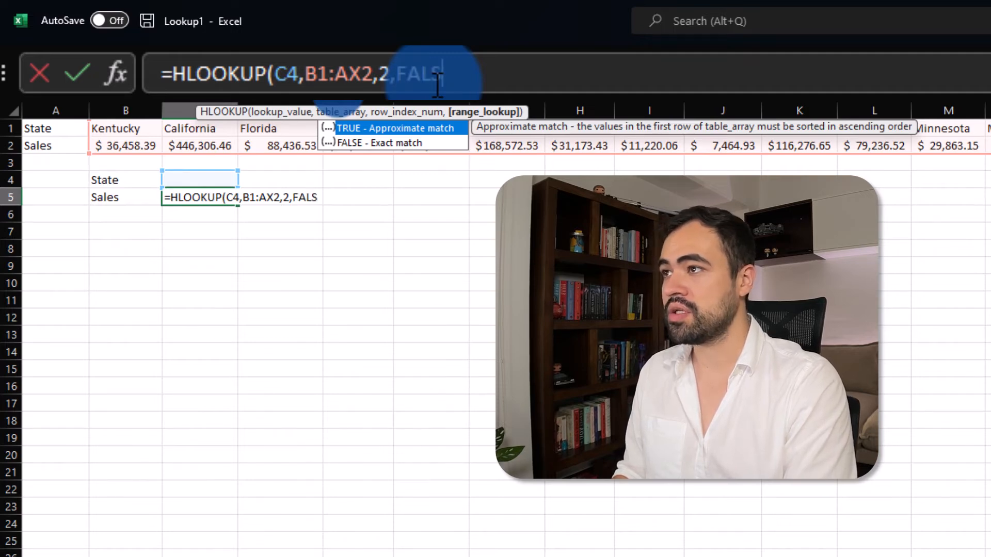
text(E))
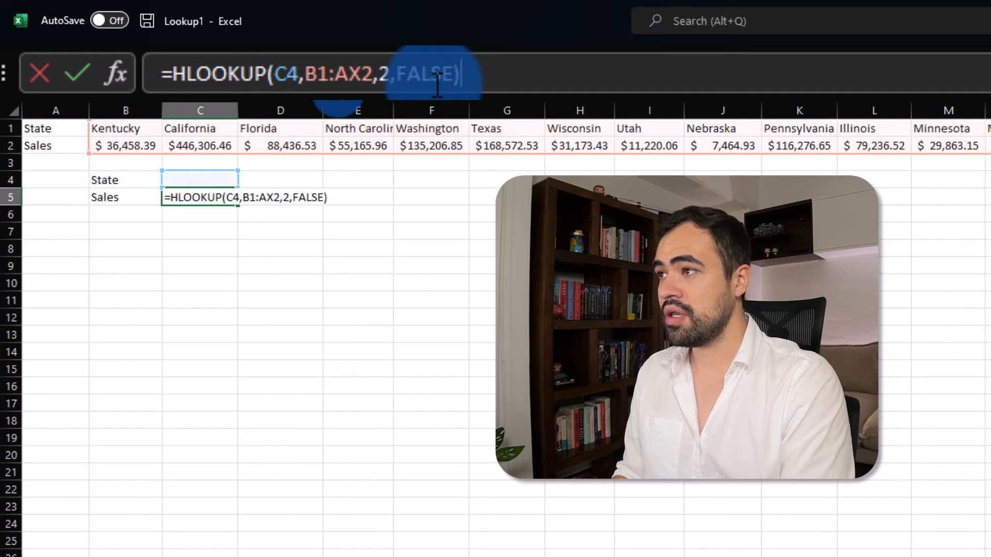
key(Return)
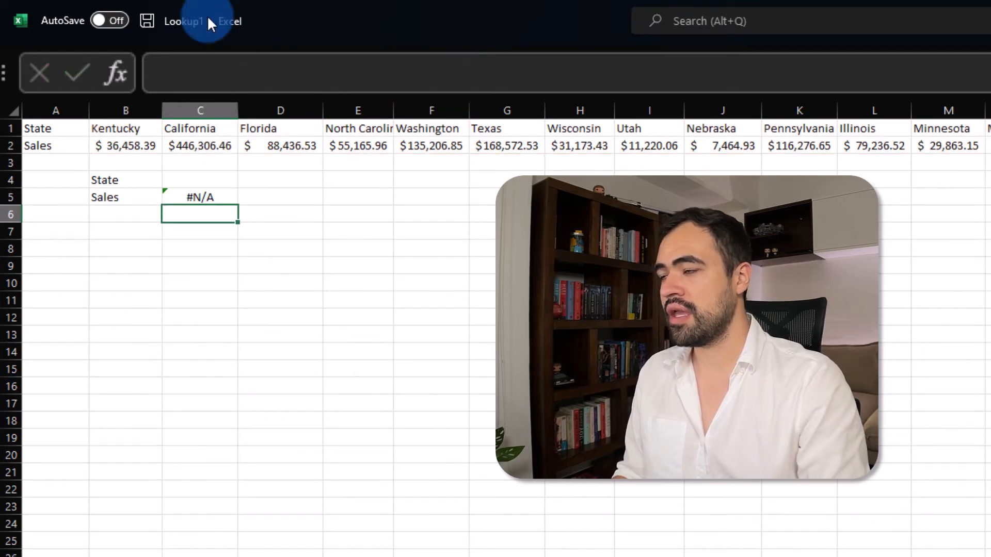
- Enter Utah as the state in C4 to test the HLOOKUP formula below it
click(154, 151)
click(215, 180)
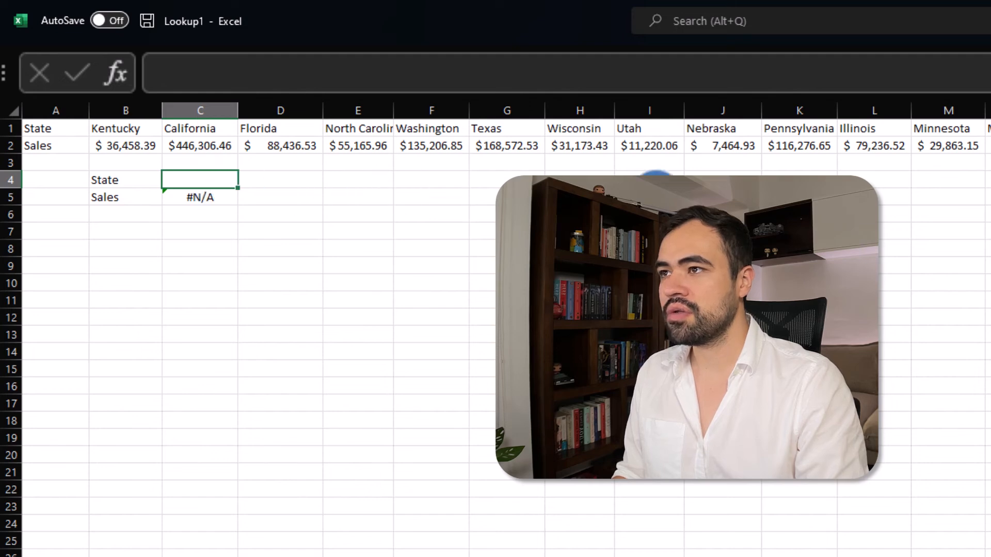
text(U)
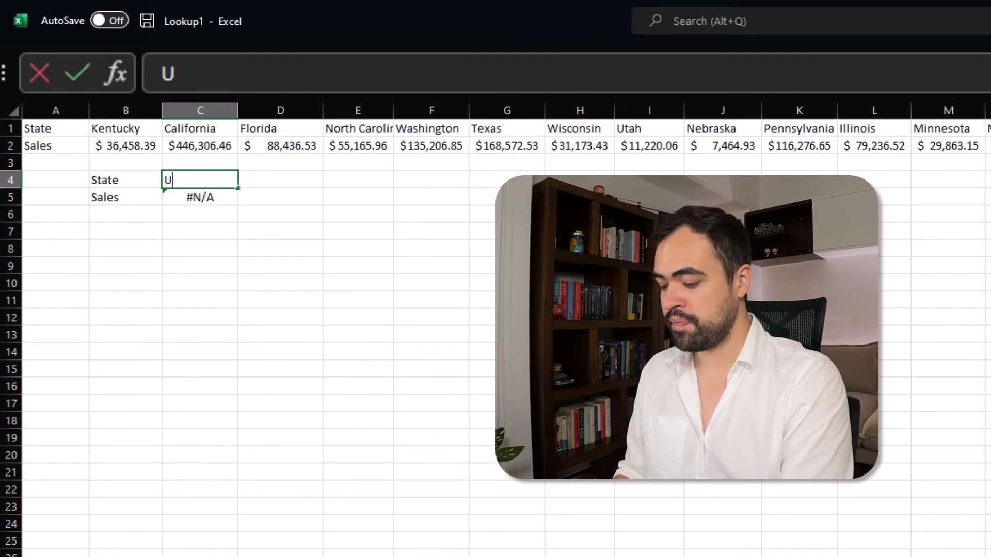
text(tah)
key(Return)
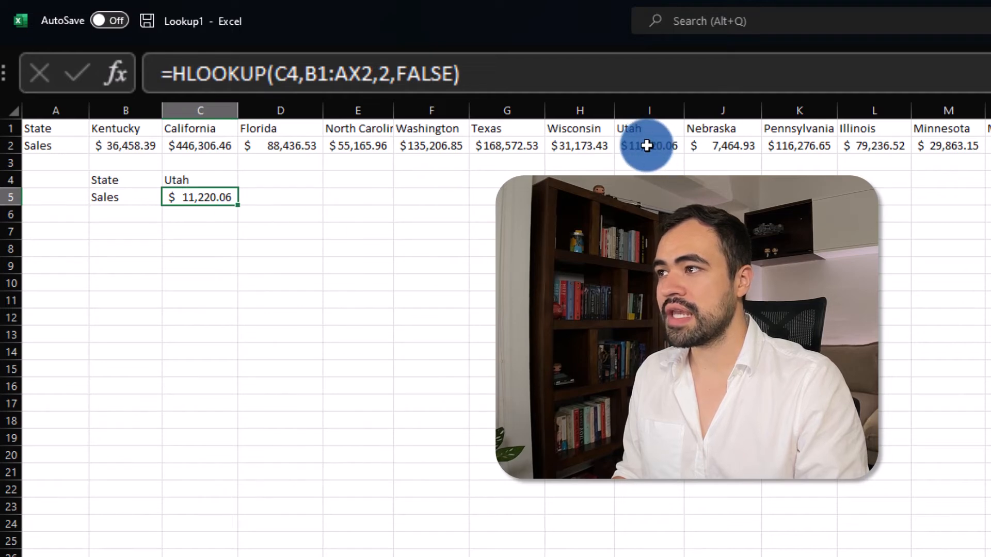
- Clear the state name from the HLOOKUP input cell C4
click(183, 179)
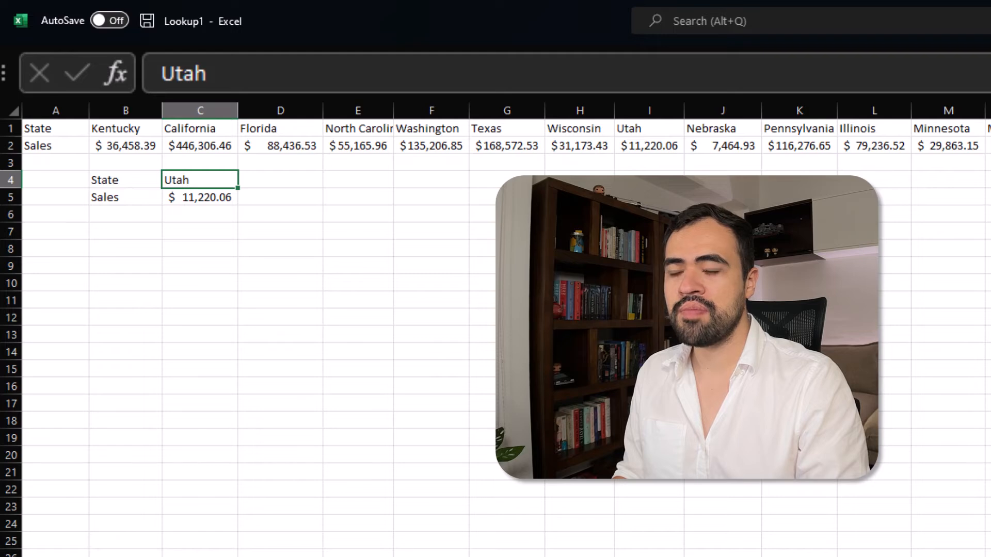
key(BackSpace)
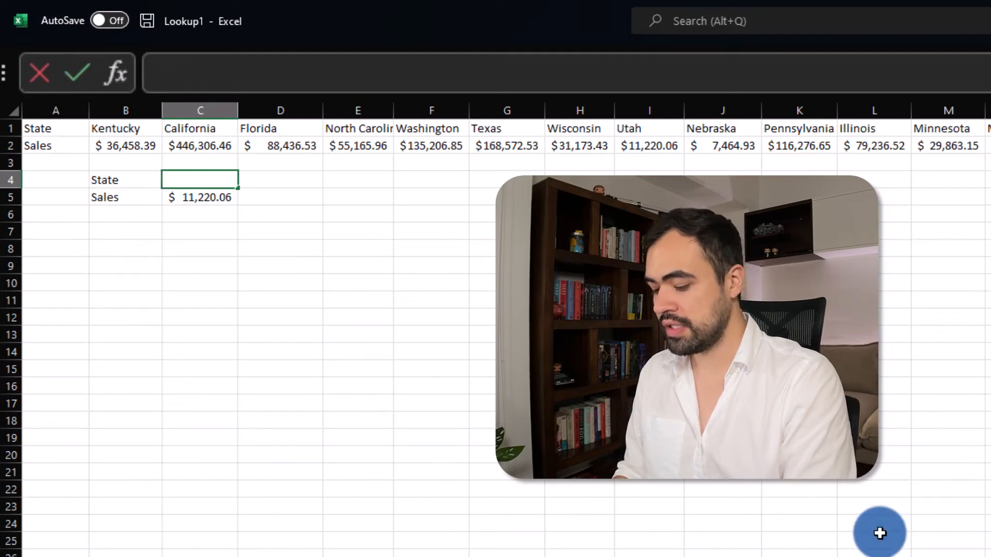
key(Return)
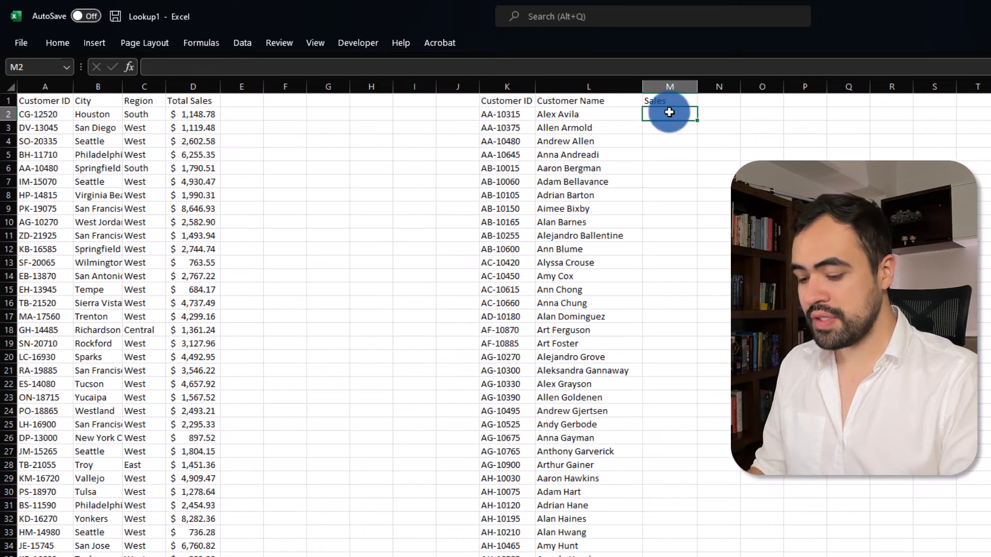
- On the customer sheet, start an XLOOKUP formula in M2 with customer ID cell K2 as the lookup value
text(=x)
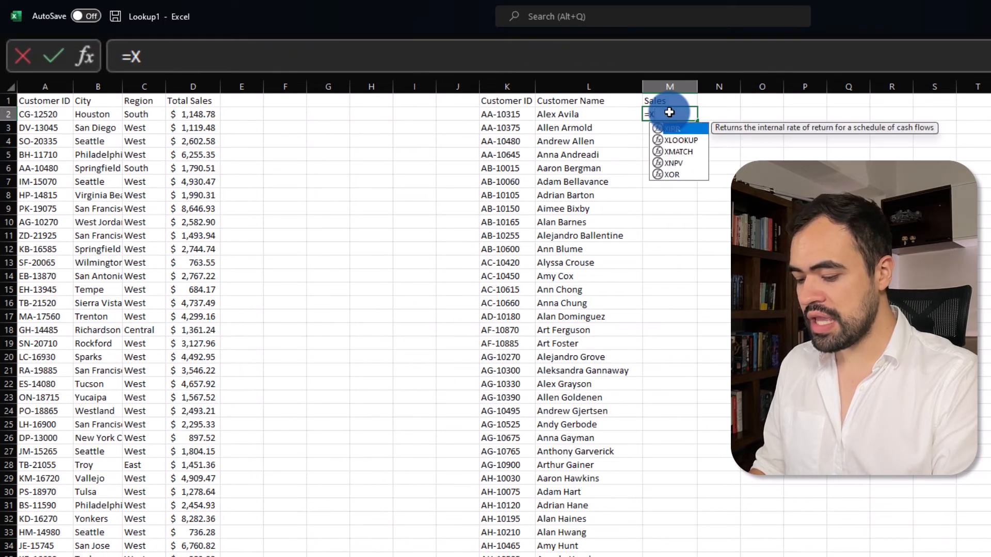
text(lookup)
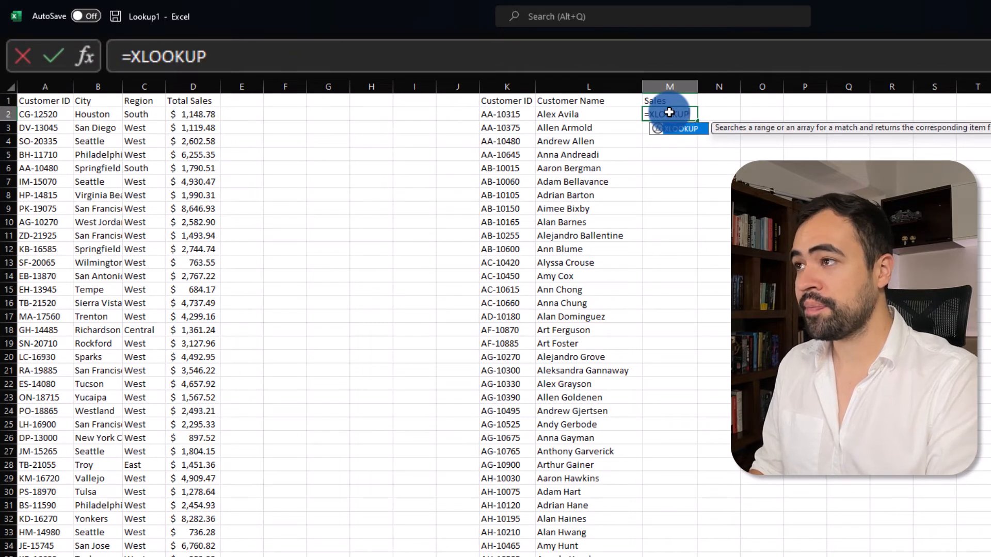
key(Tab)
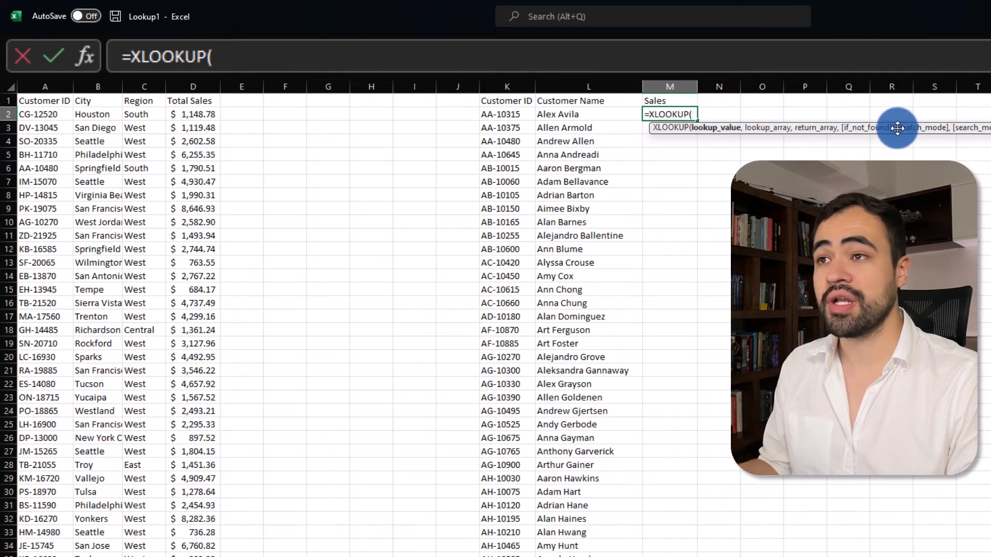
click(247, 48)
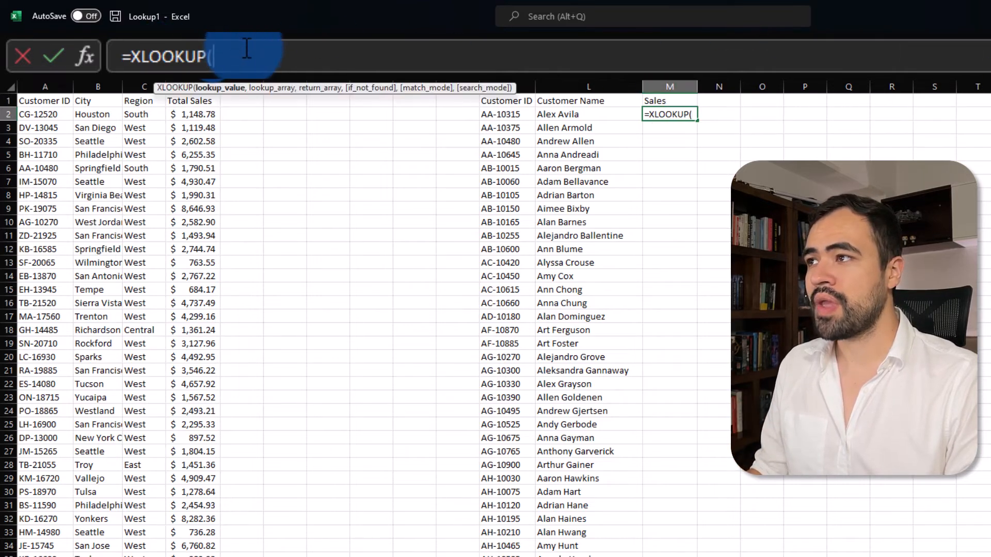
click(668, 114)
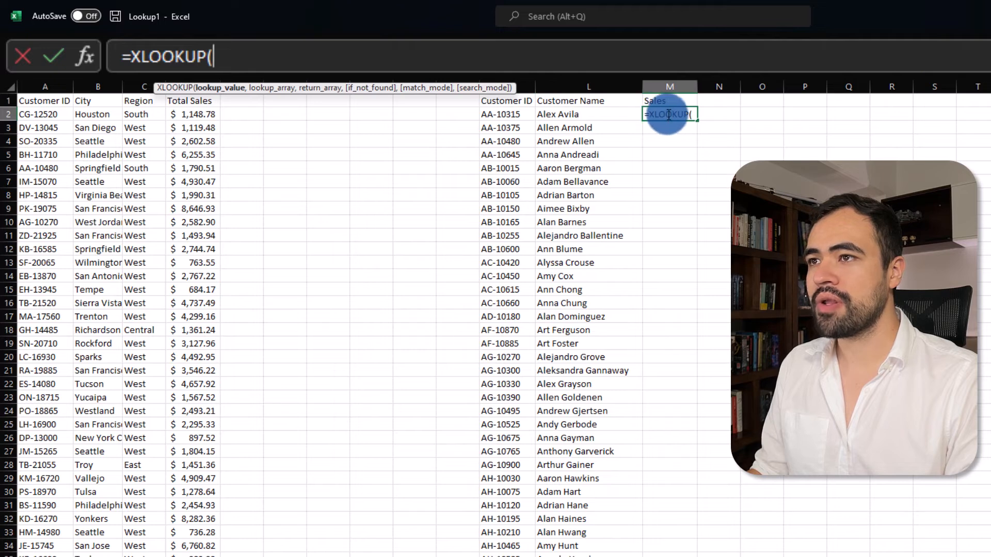
click(511, 113)
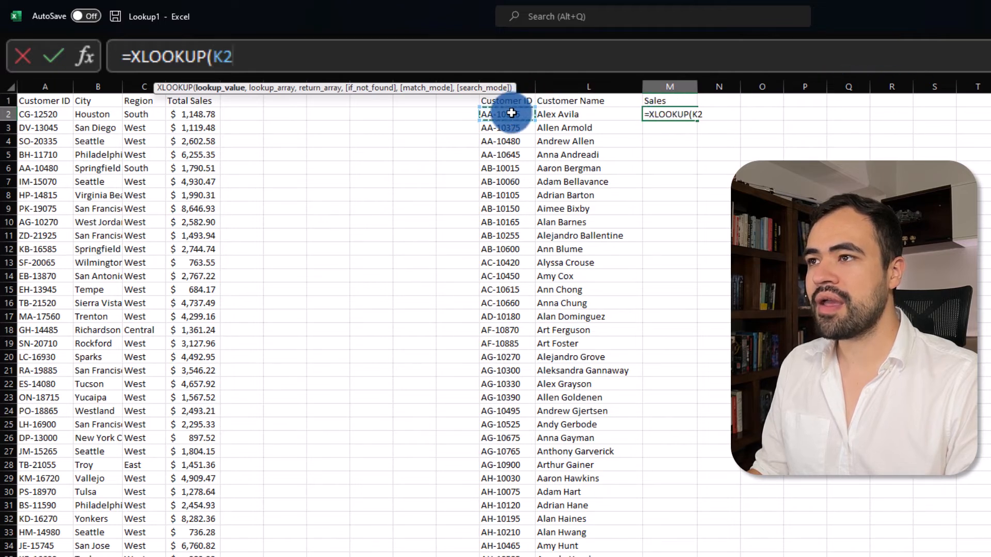
click(302, 56)
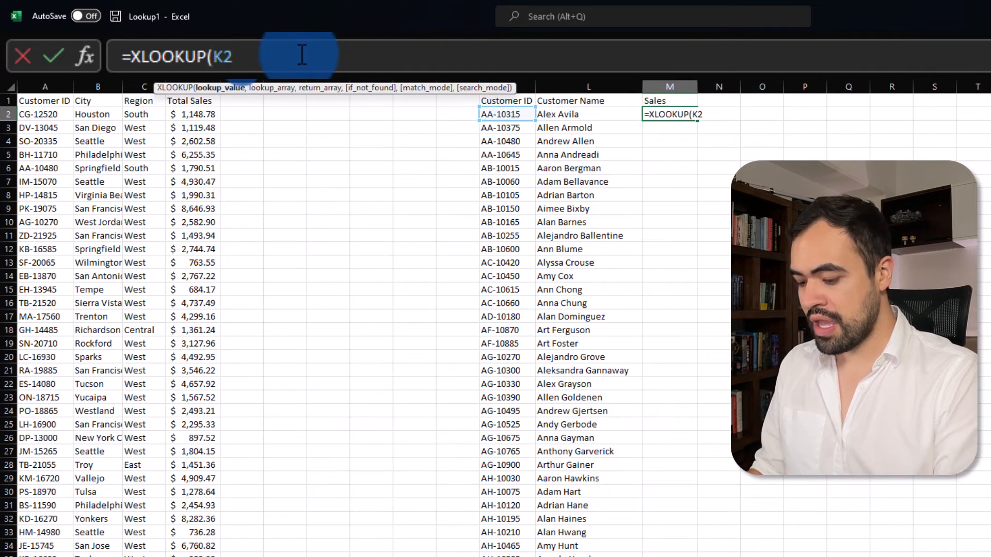
text(,)
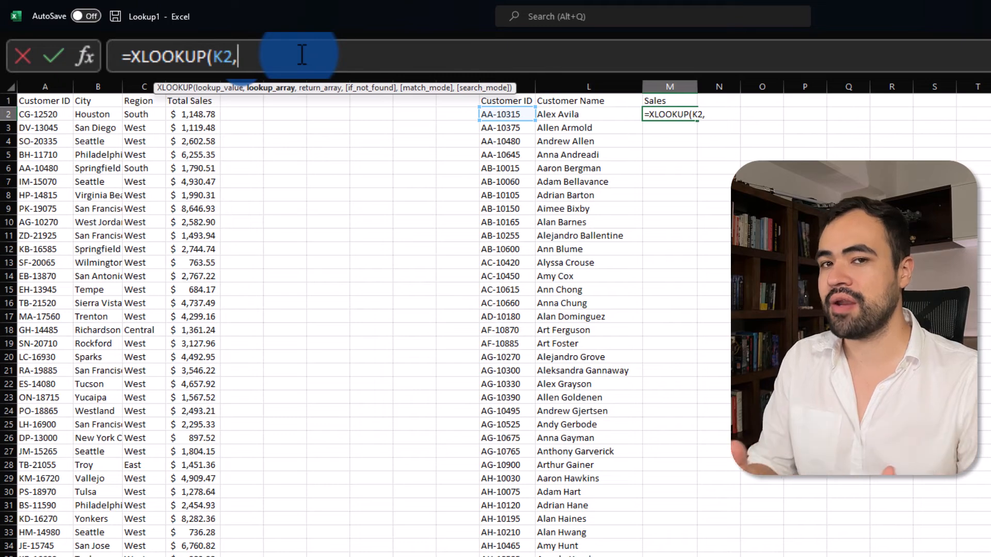
- Complete the M2 XLOOKUP with A2:A794 as the lookup array and D2:D794 as the return array
click(52, 112)
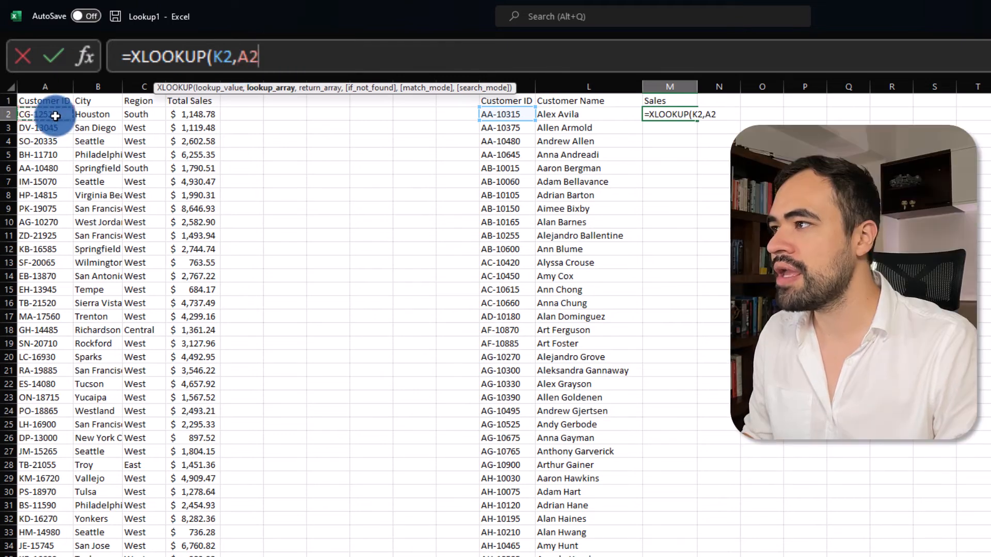
key(ctrl+shift+Down)
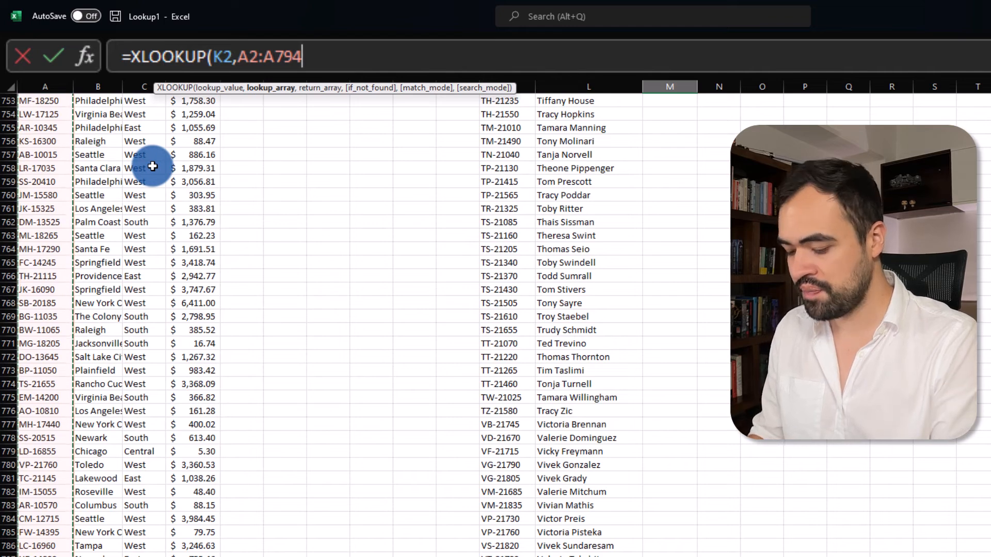
text(,)
click(206, 114)
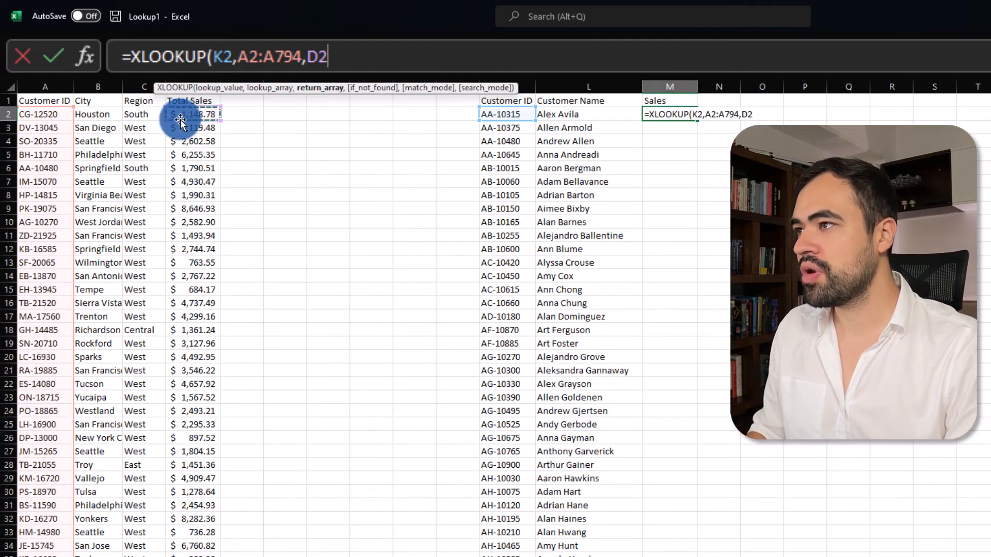
key(ctrl+shift+Down)
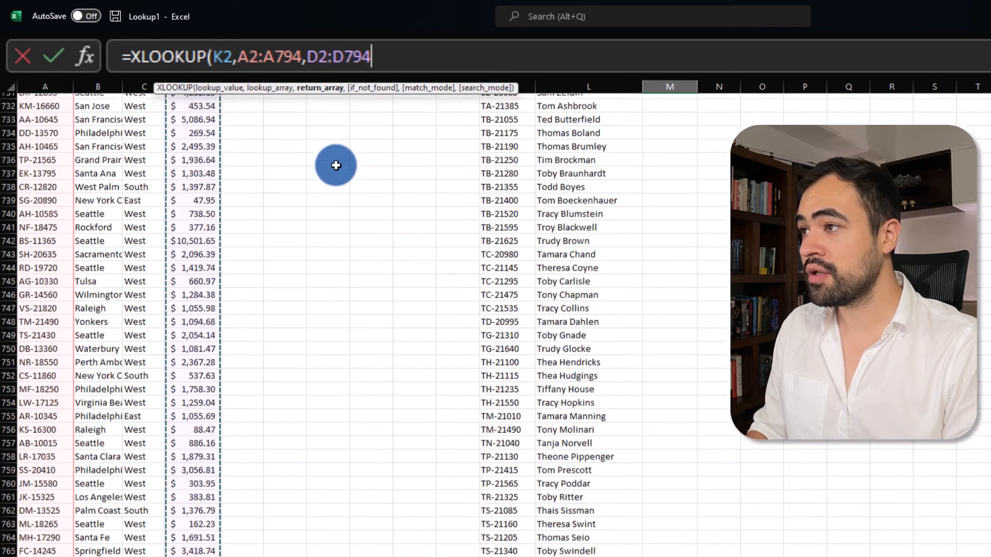
click(394, 49)
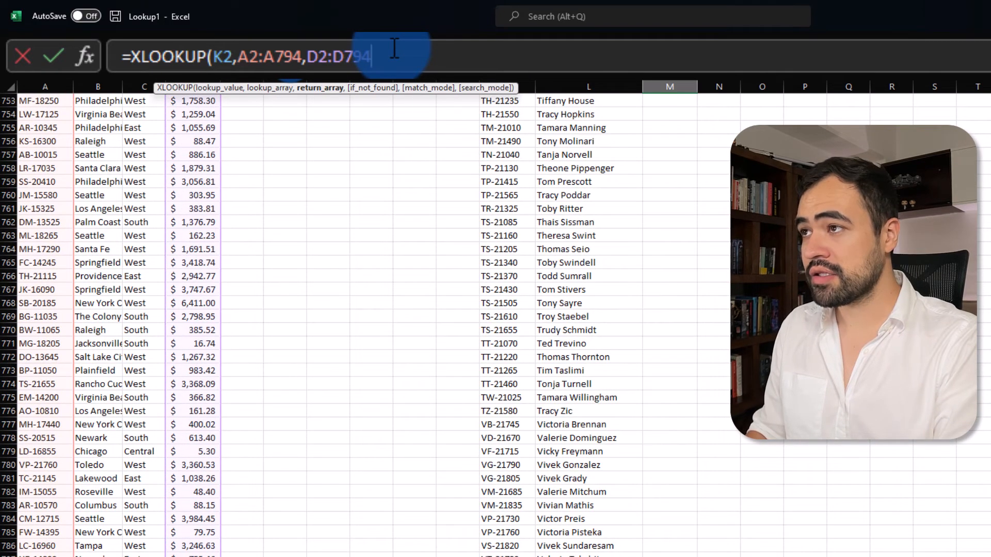
key(Return)
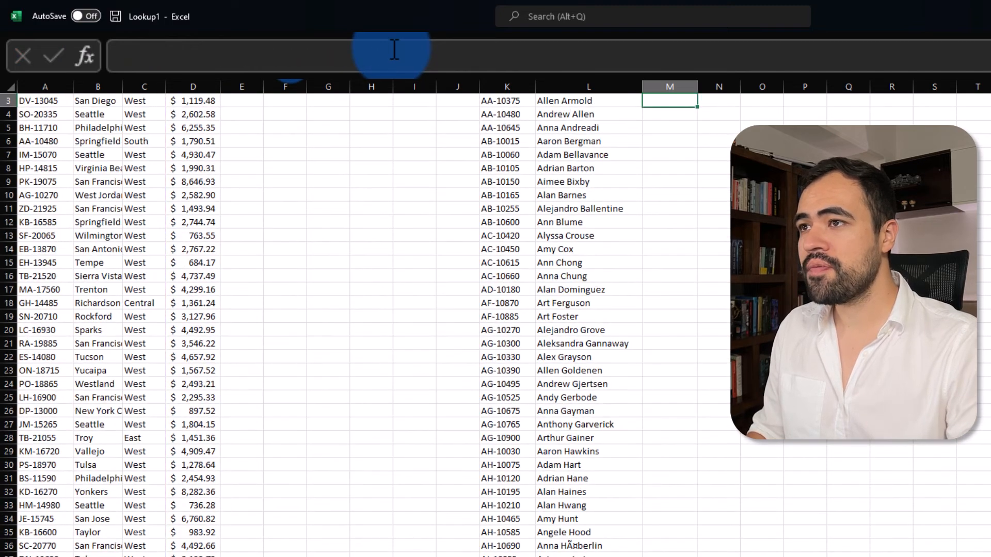
- Make both XLOOKUP ranges in M2 absolute, as $A$2:$A$794 and $D$2:$D$794
click(685, 123)
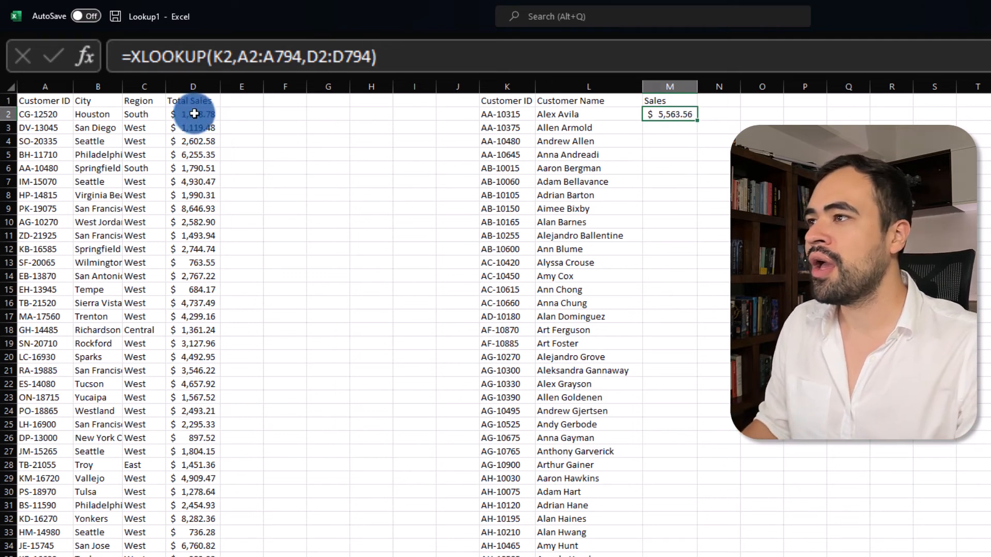
click(303, 56)
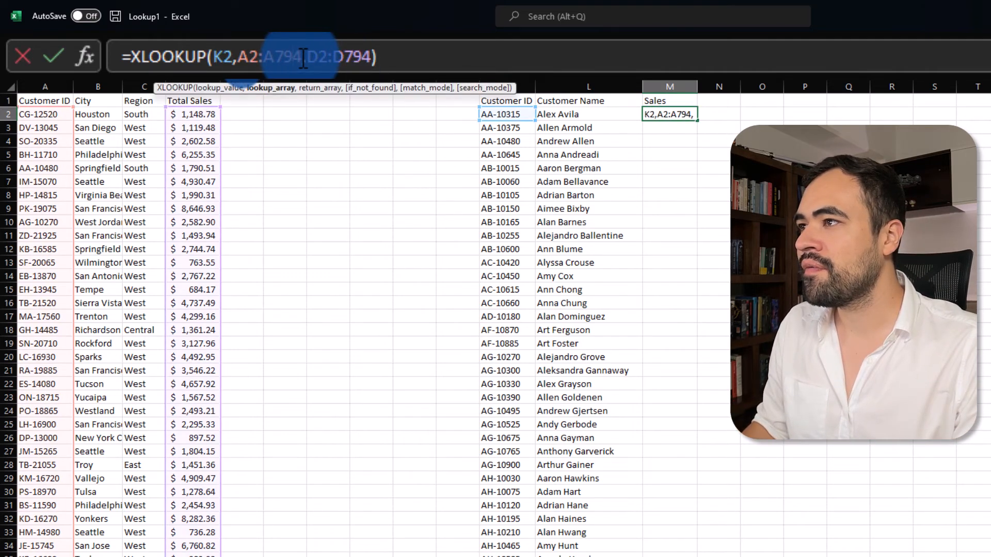
drag(302, 57, 238, 57)
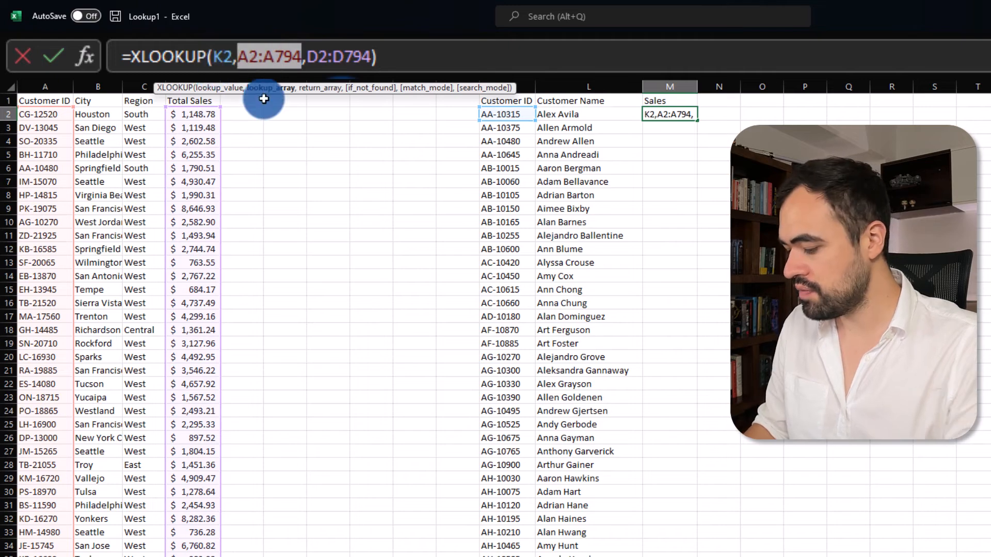
key(F4)
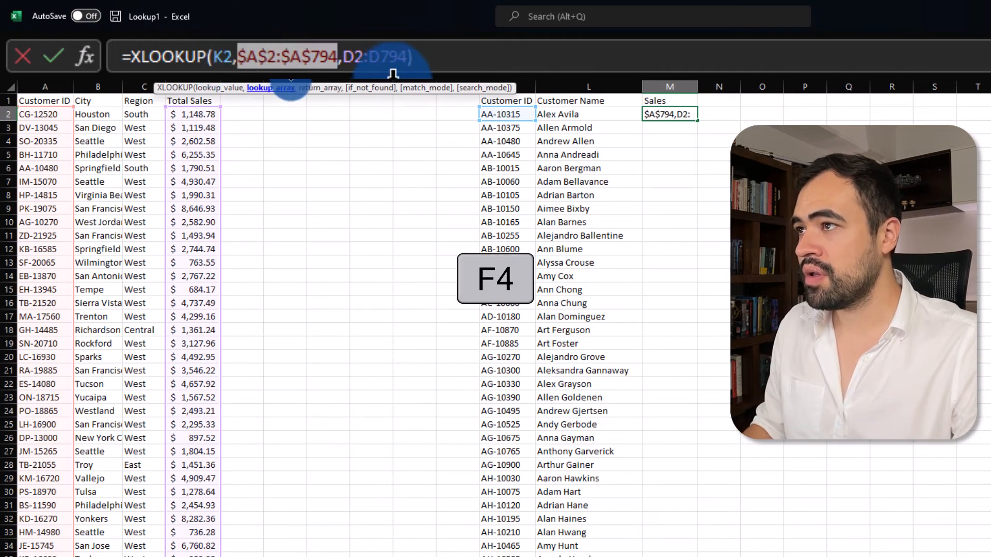
drag(411, 66, 348, 58)
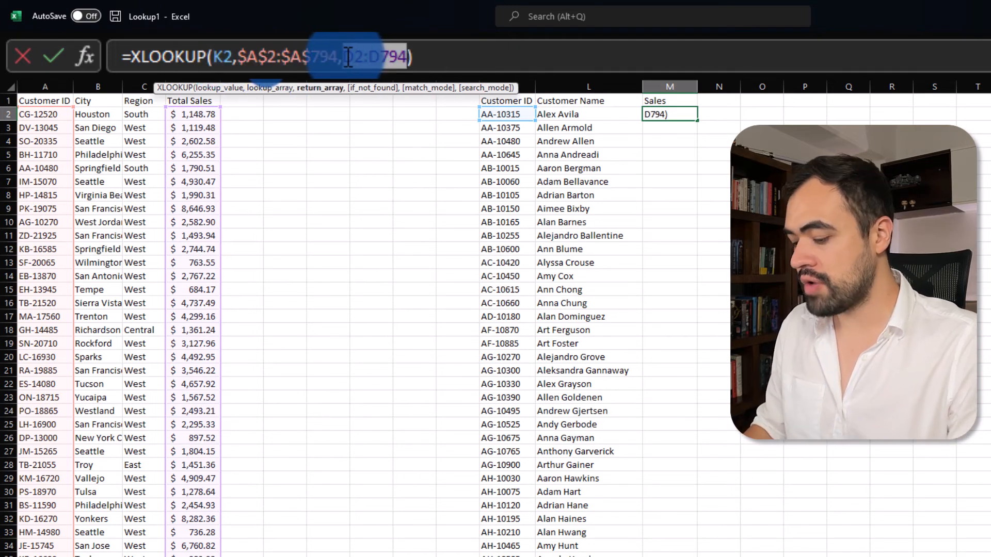
key(F4)
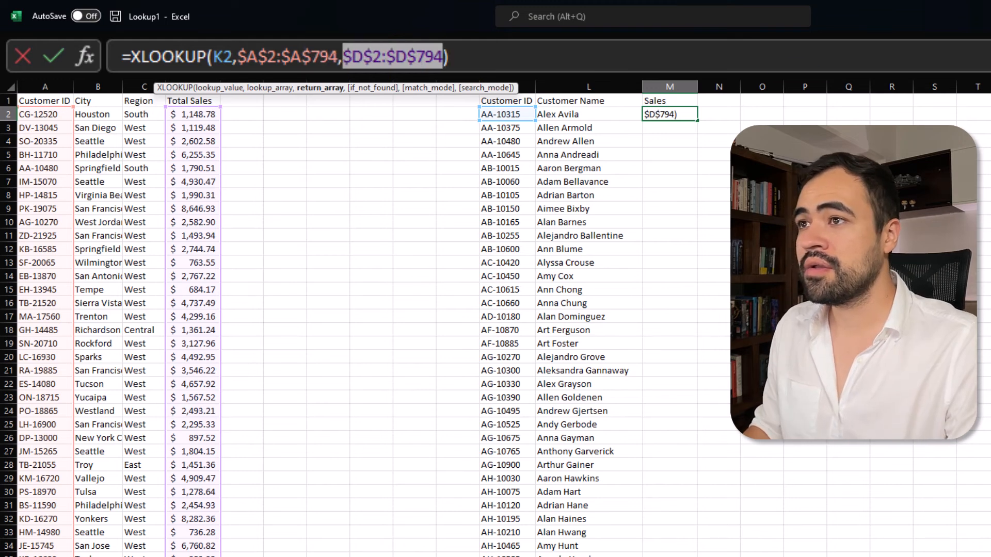
text(P8)
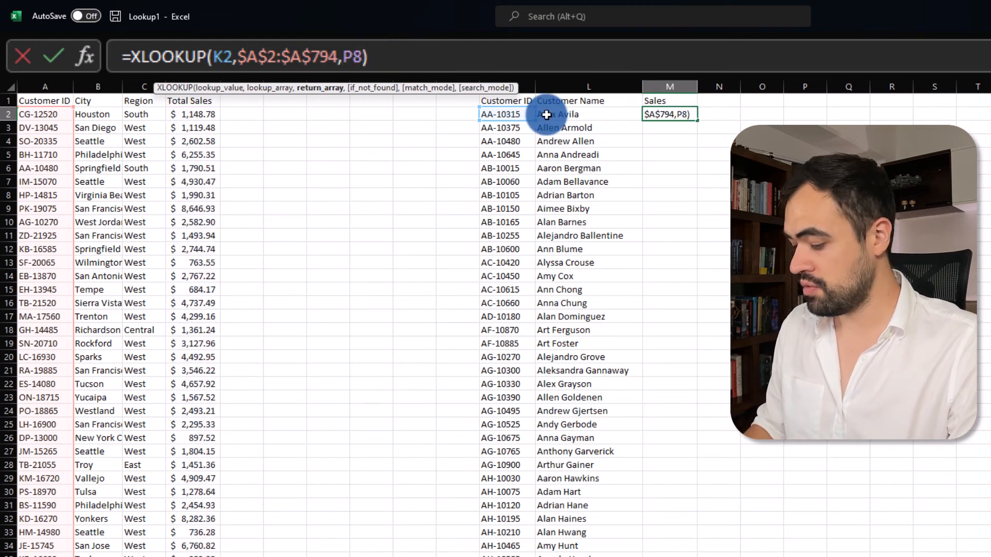
key(ctrl+z)
click(518, 65)
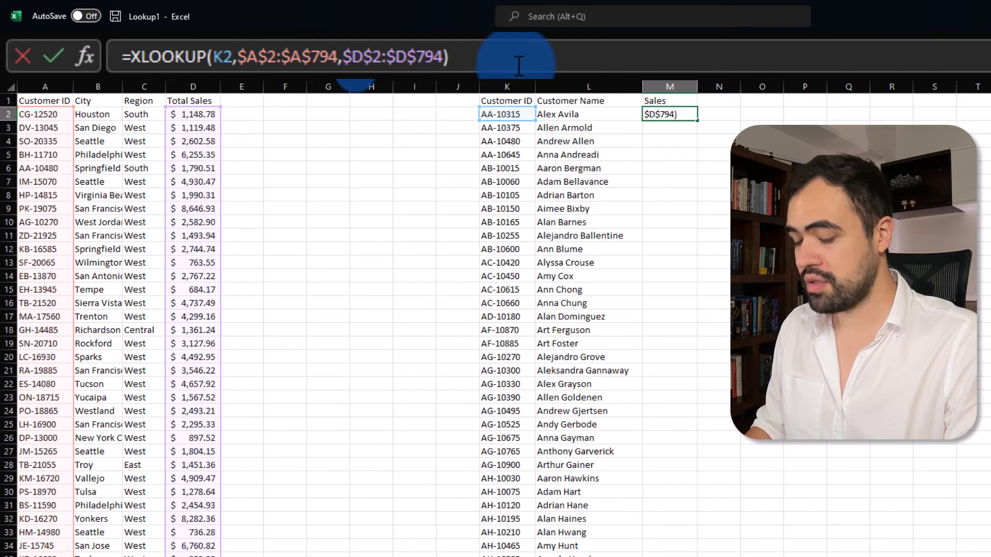
key(Return)
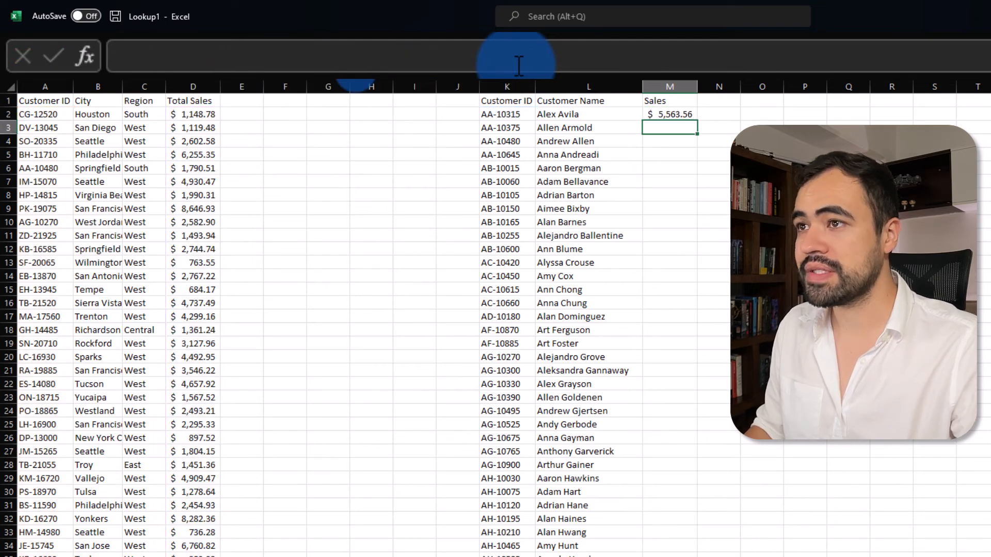
- Fill the M2 XLOOKUP formula down the Sales column for all listed customers and review the filled rows
click(656, 112)
double_click(697, 120)
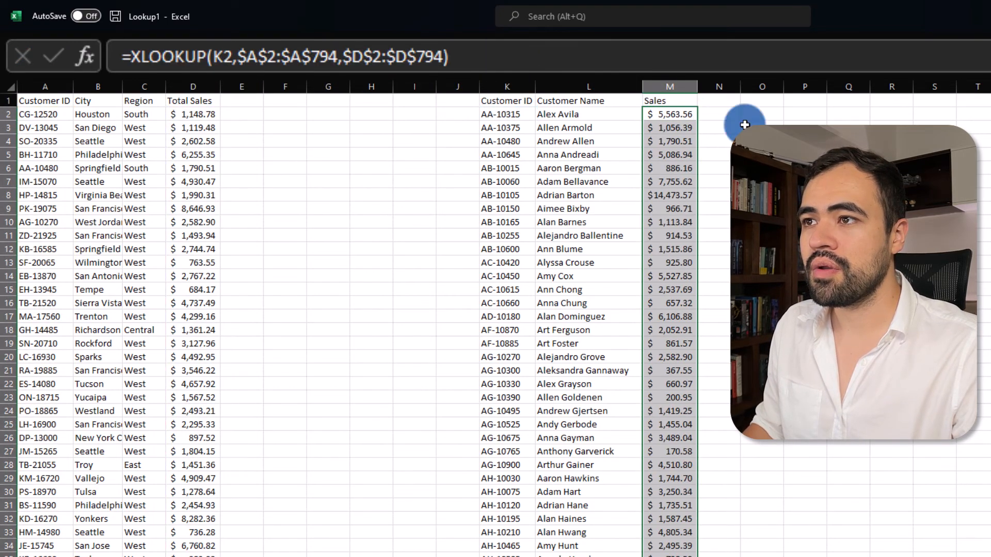
scroll(679, 212, down, 6)
scroll(664, 343, down, 1)
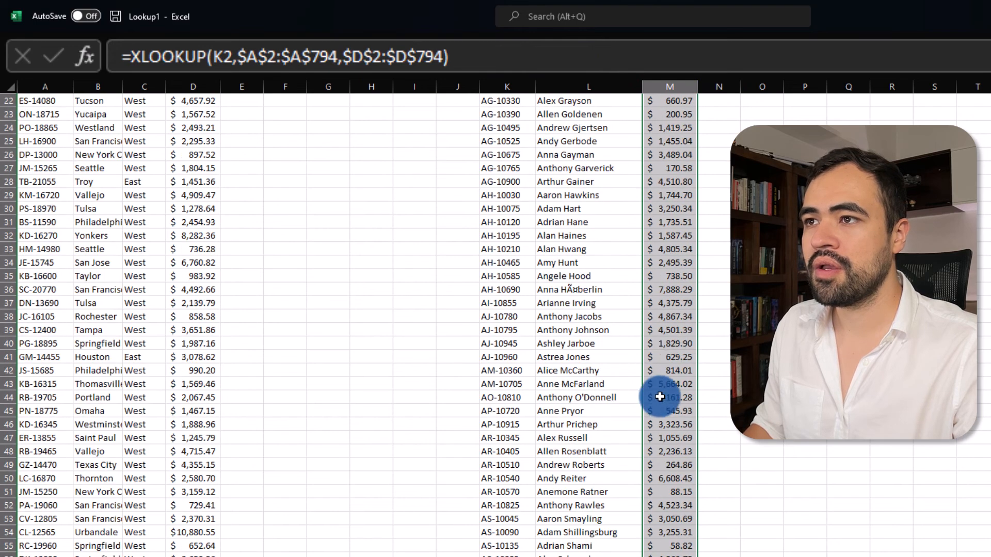
scroll(661, 382, up, 7)
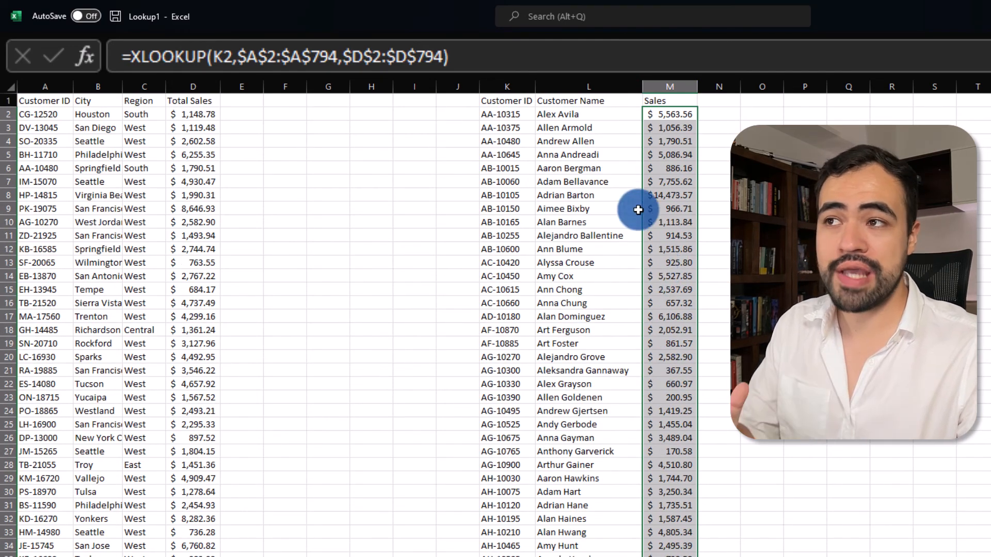
- Add "Not found" as the if_not_found argument of the XLOOKUP formula in M2
click(661, 113)
click(447, 55)
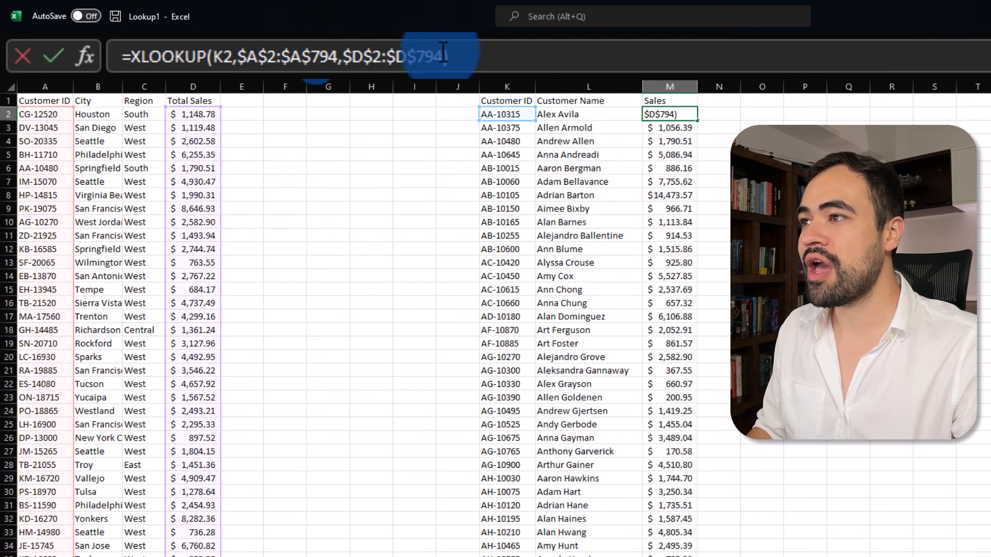
text(,)
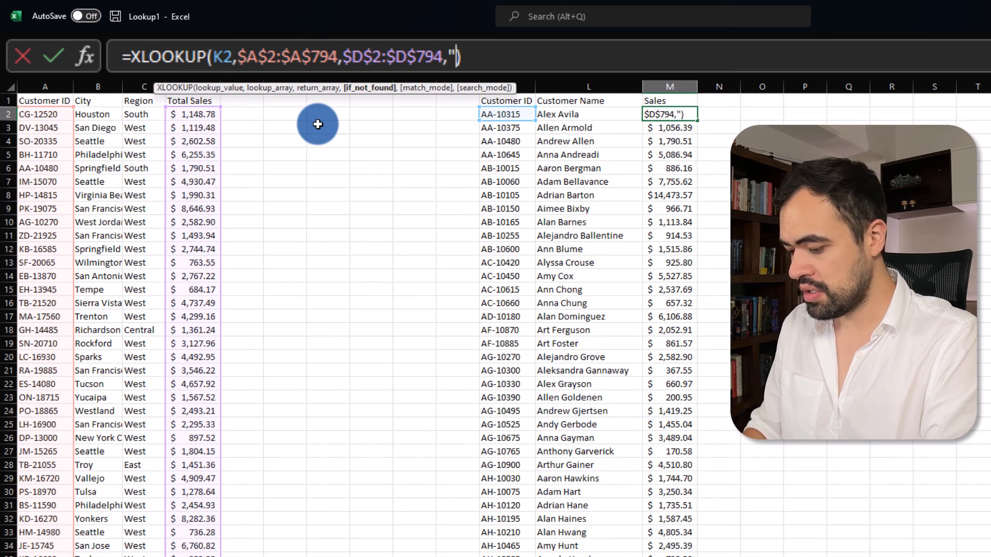
text(ot found)
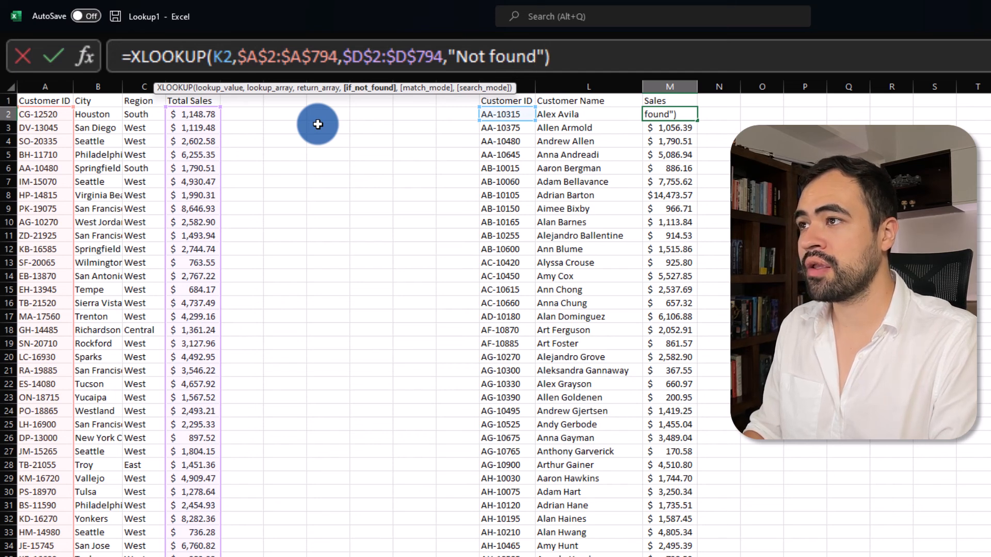
- Commit the XLOOKUP formula with its "Not found" argument in M2 and review the cell's formula
key(Return)
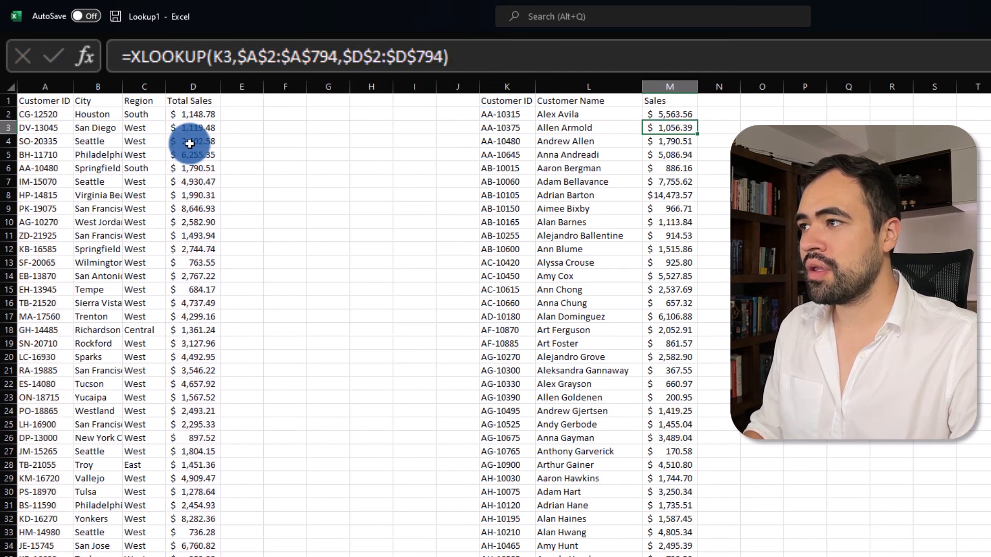
click(668, 116)
click(491, 58)
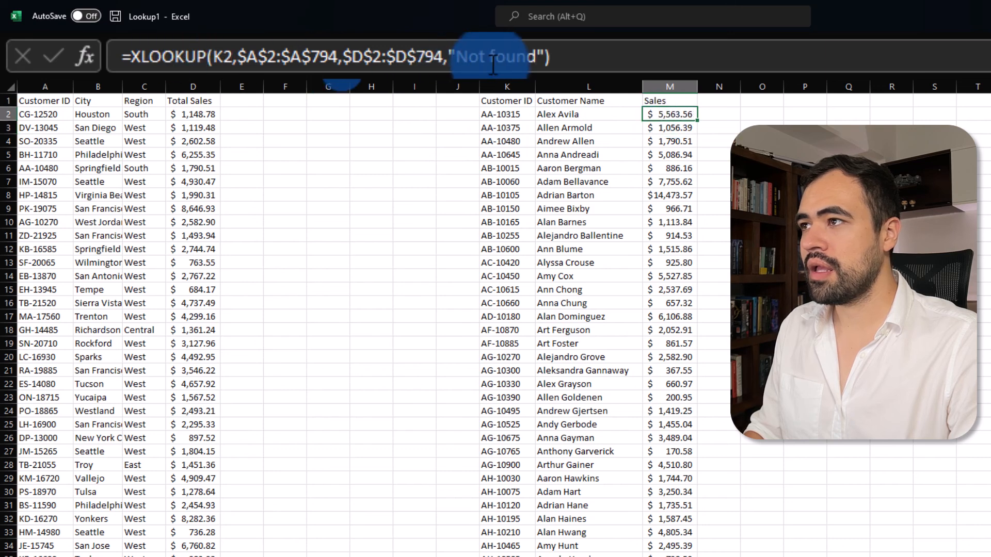
- Replace the lookup array in the M2 XLOOKUP formula with the single cell A2 to test the not-found message
click(567, 57)
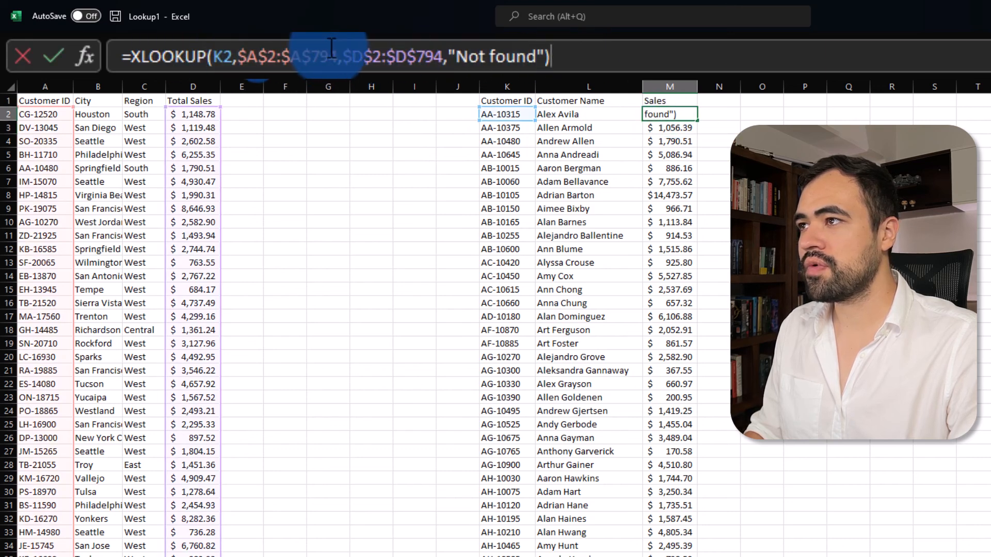
drag(338, 49, 249, 62)
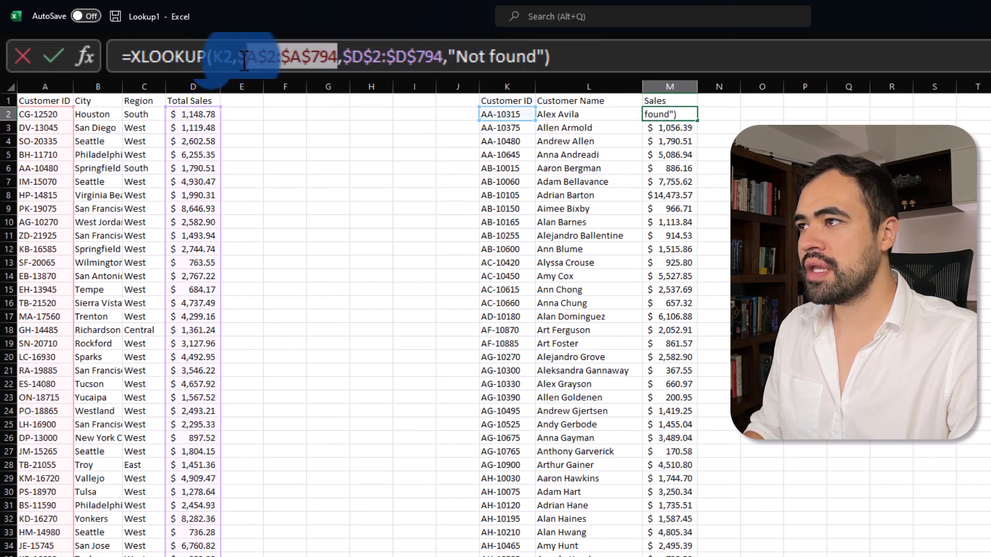
key(BackSpace)
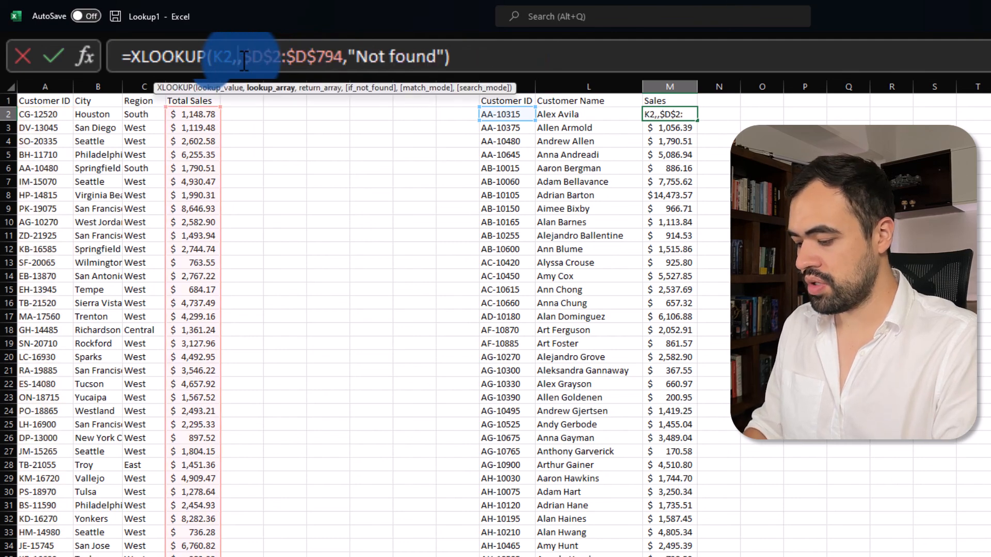
text(A2)
key(Return)
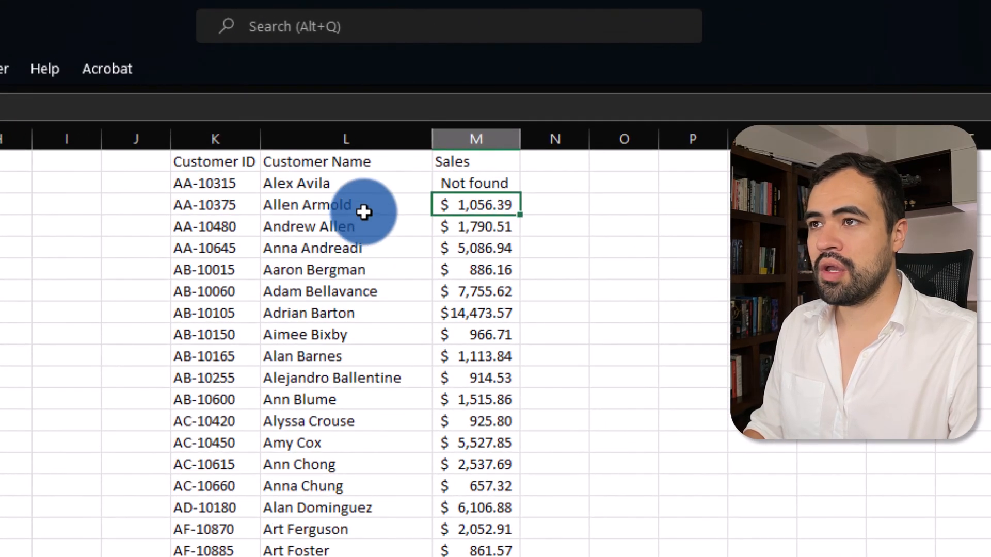
click(665, 116)
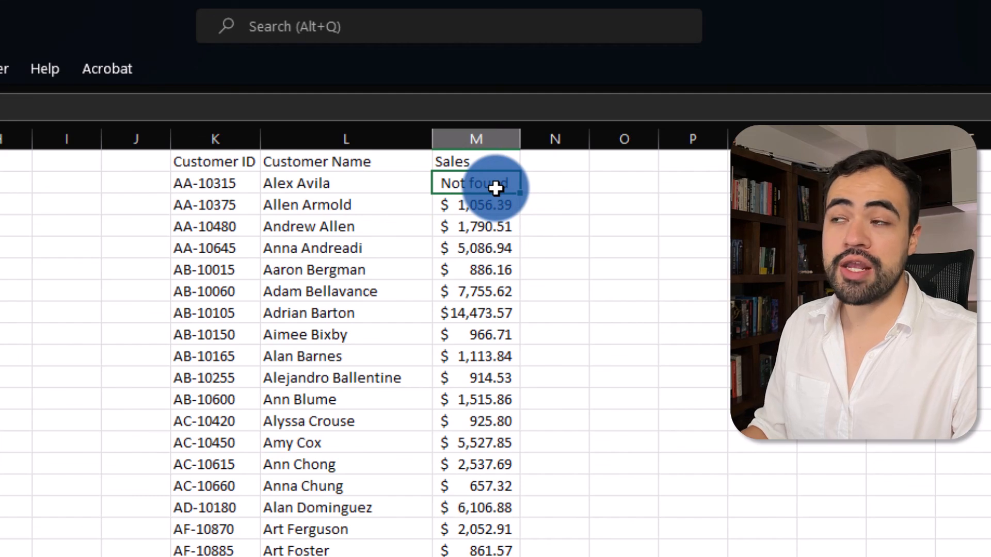